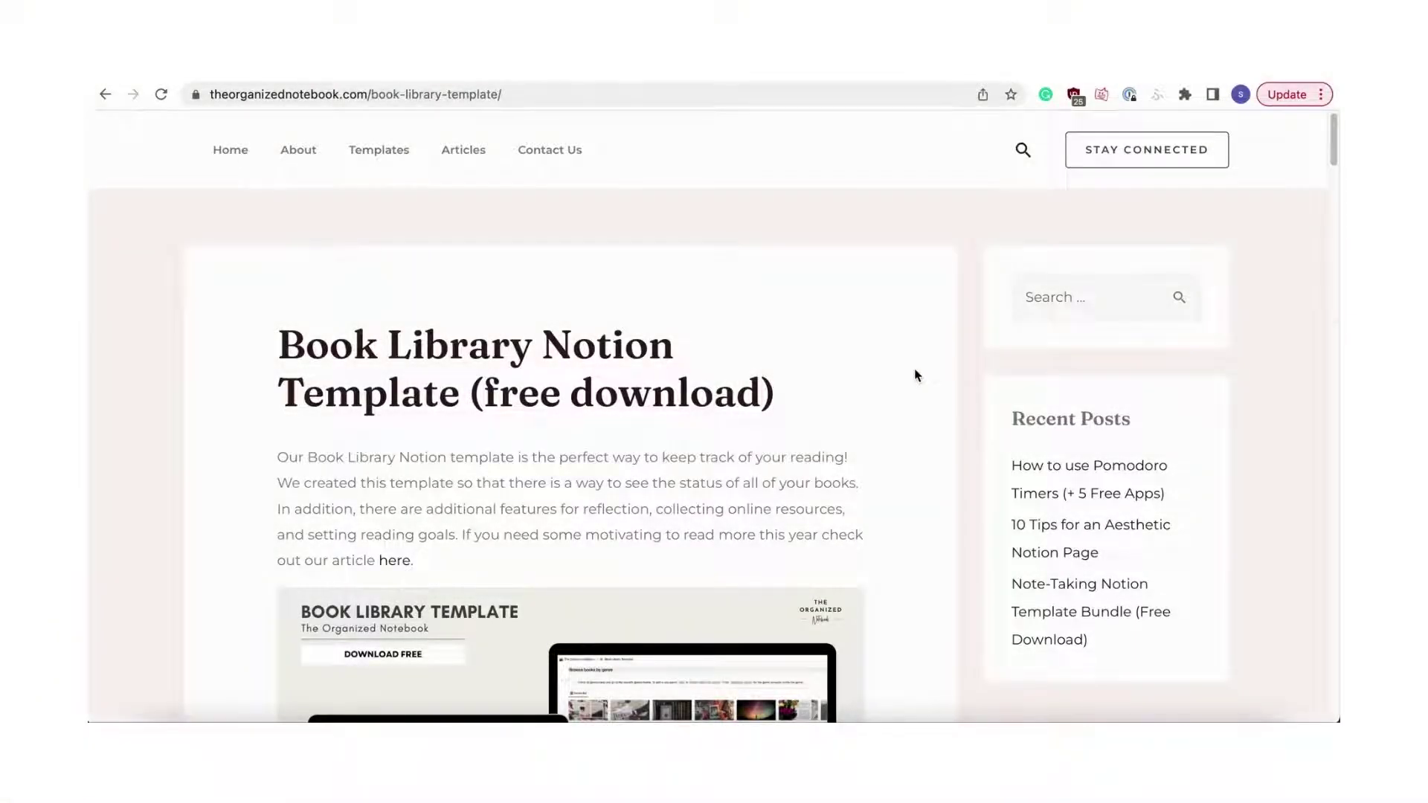
# Scroll the Book Library article down to the 'Get this template Gumroad' button
pyautogui.scroll(-2, 917, 376)
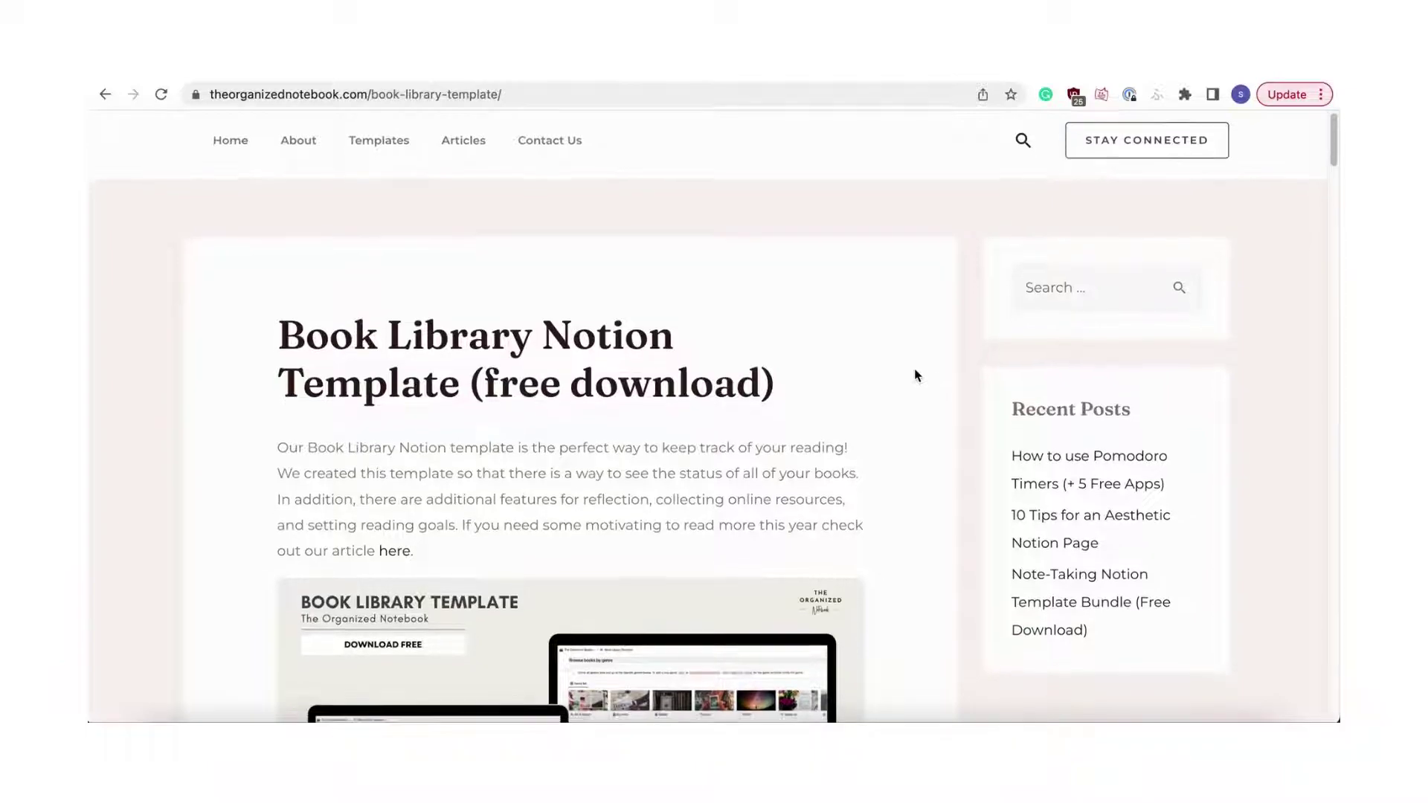
pyautogui.scroll(-1, 917, 375)
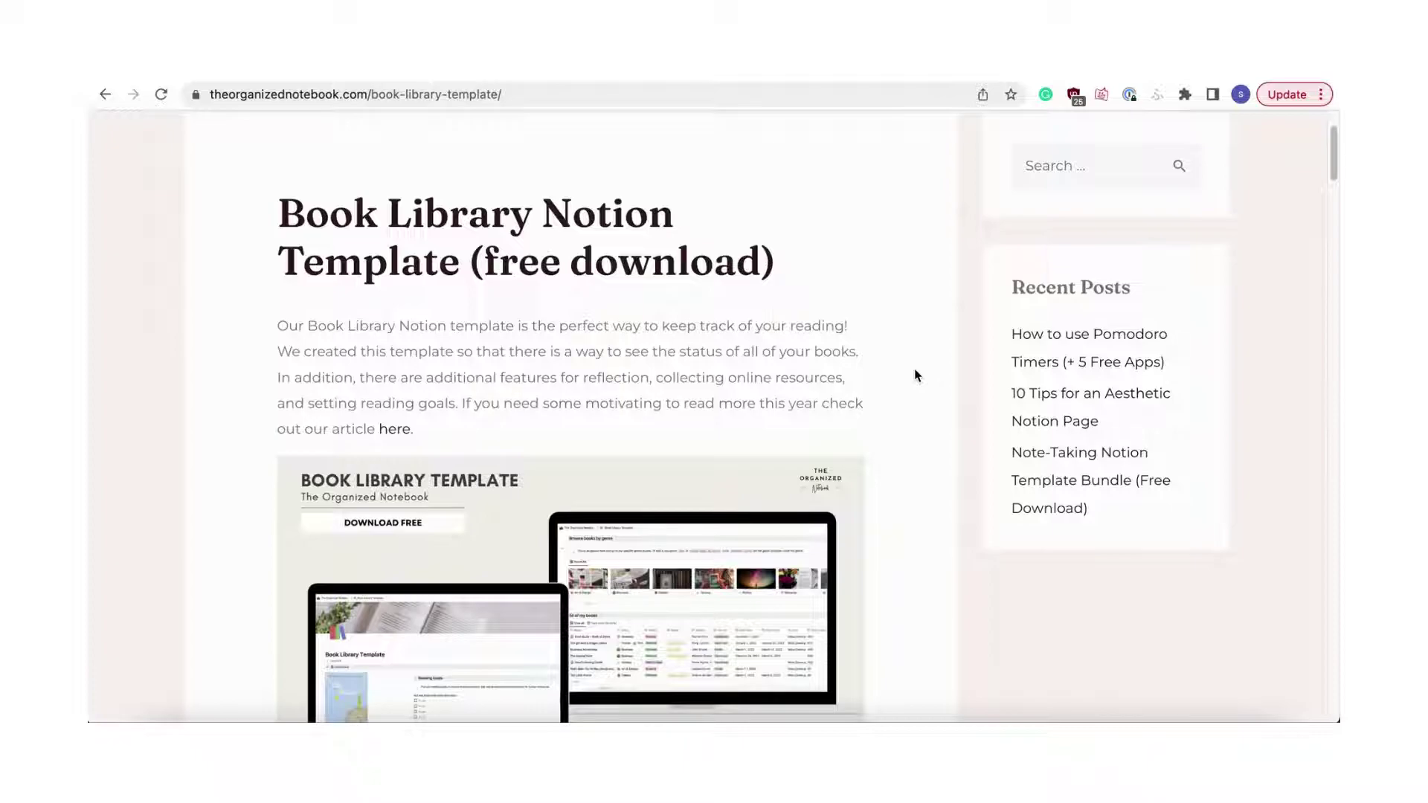
pyautogui.scroll(-10, 917, 375)
pyautogui.scroll(1, 915, 373)
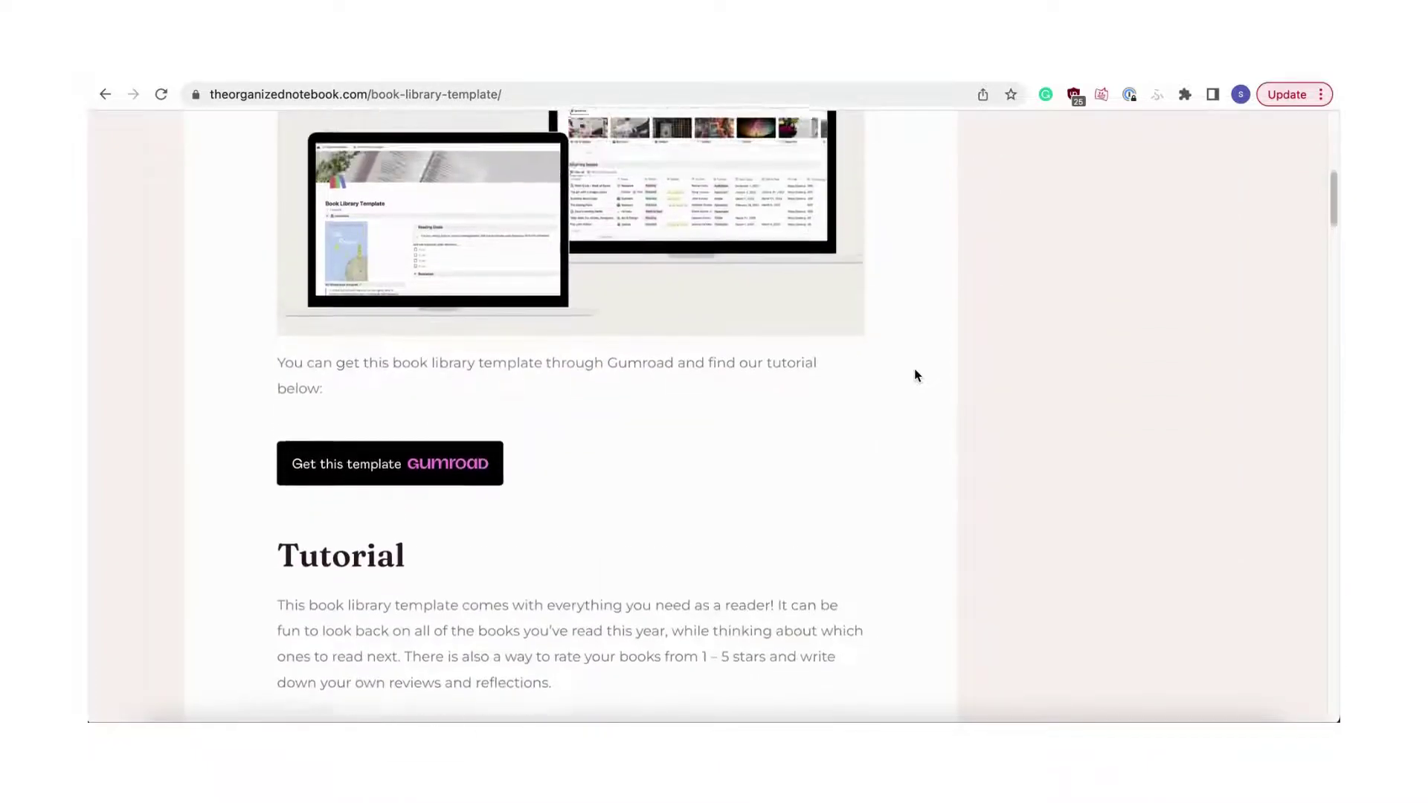
# Get the Book Library template on Gumroad at a $0 fair price and complete checkout
pyautogui.click(388, 484)
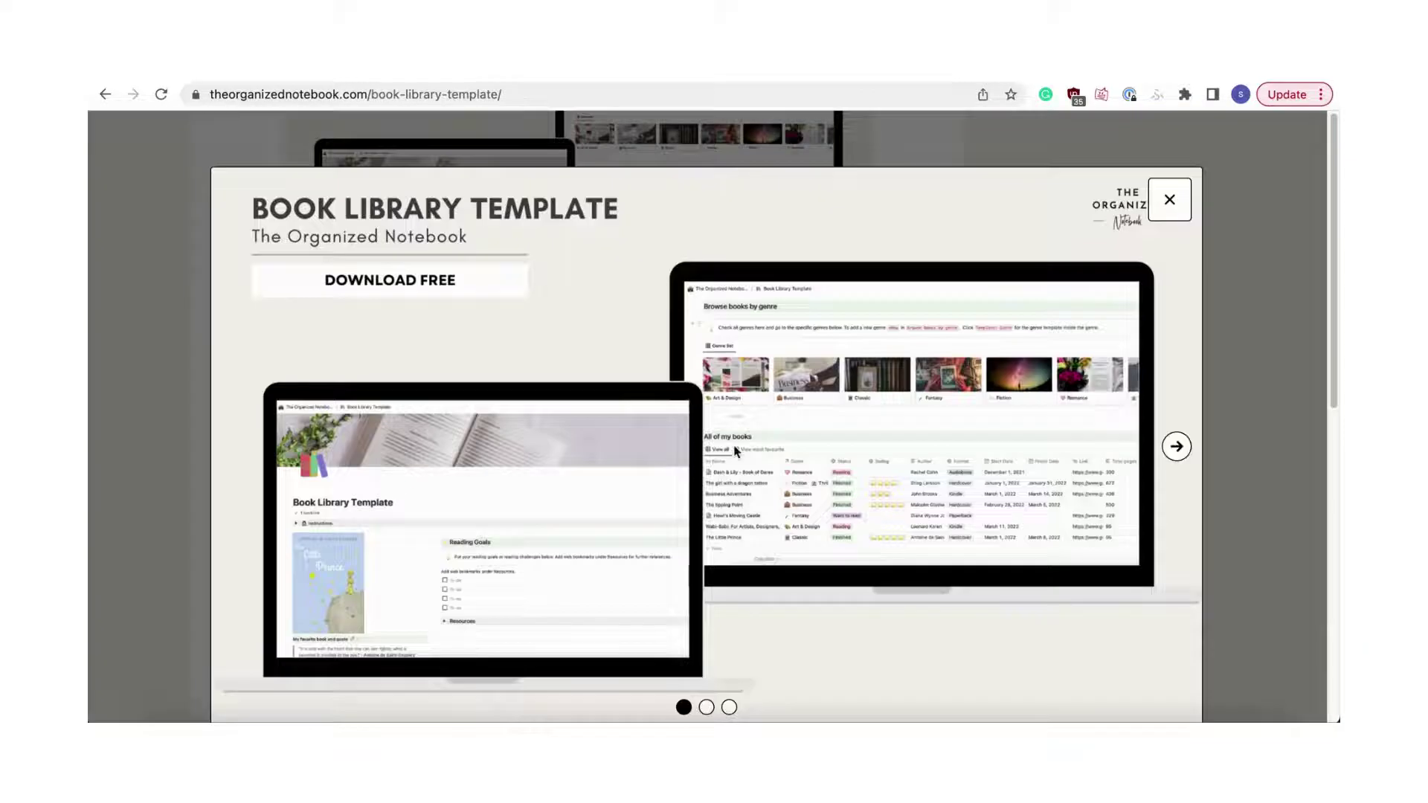
pyautogui.scroll(-5, 707, 446)
pyautogui.click(1018, 421)
pyautogui.write('0')
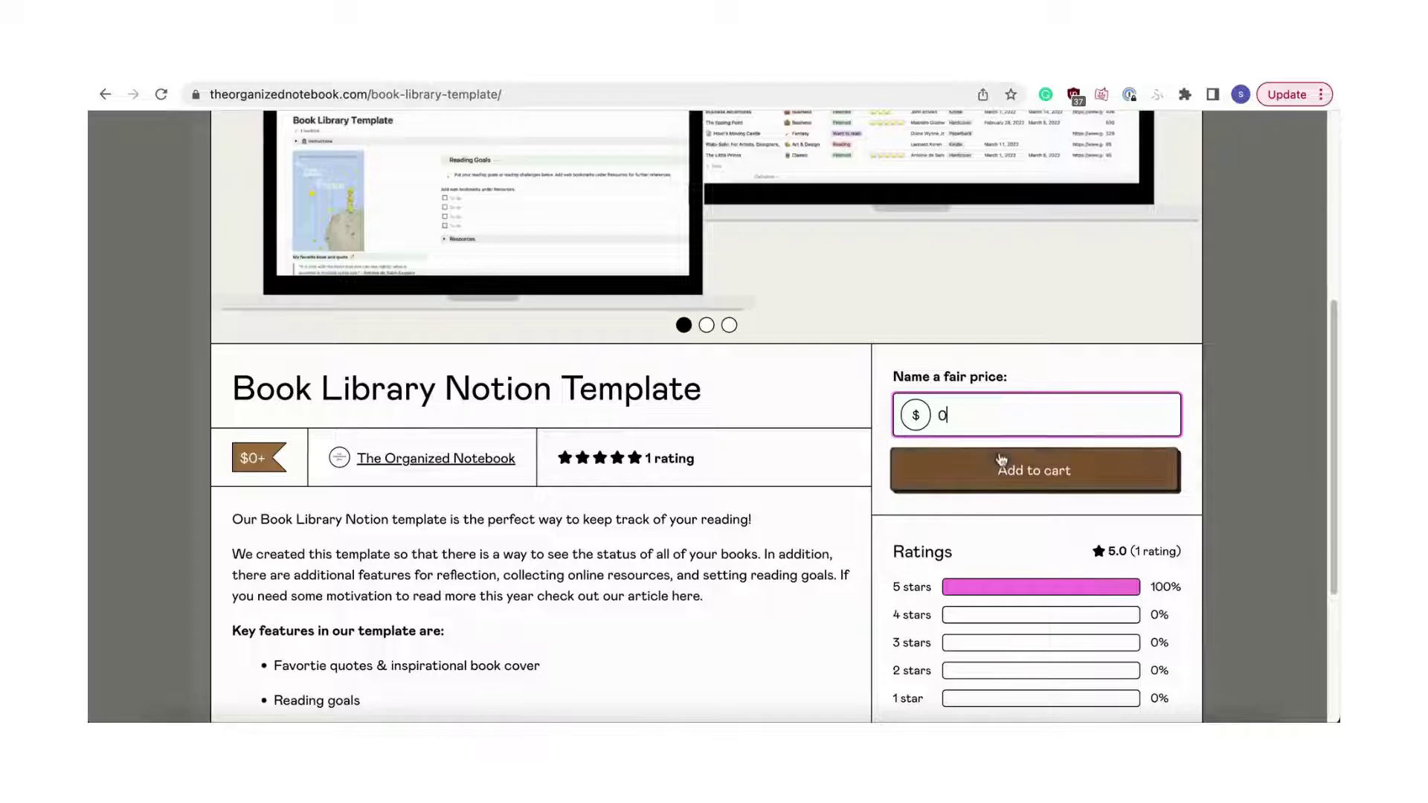
pyautogui.click(998, 461)
pyautogui.click(1093, 388)
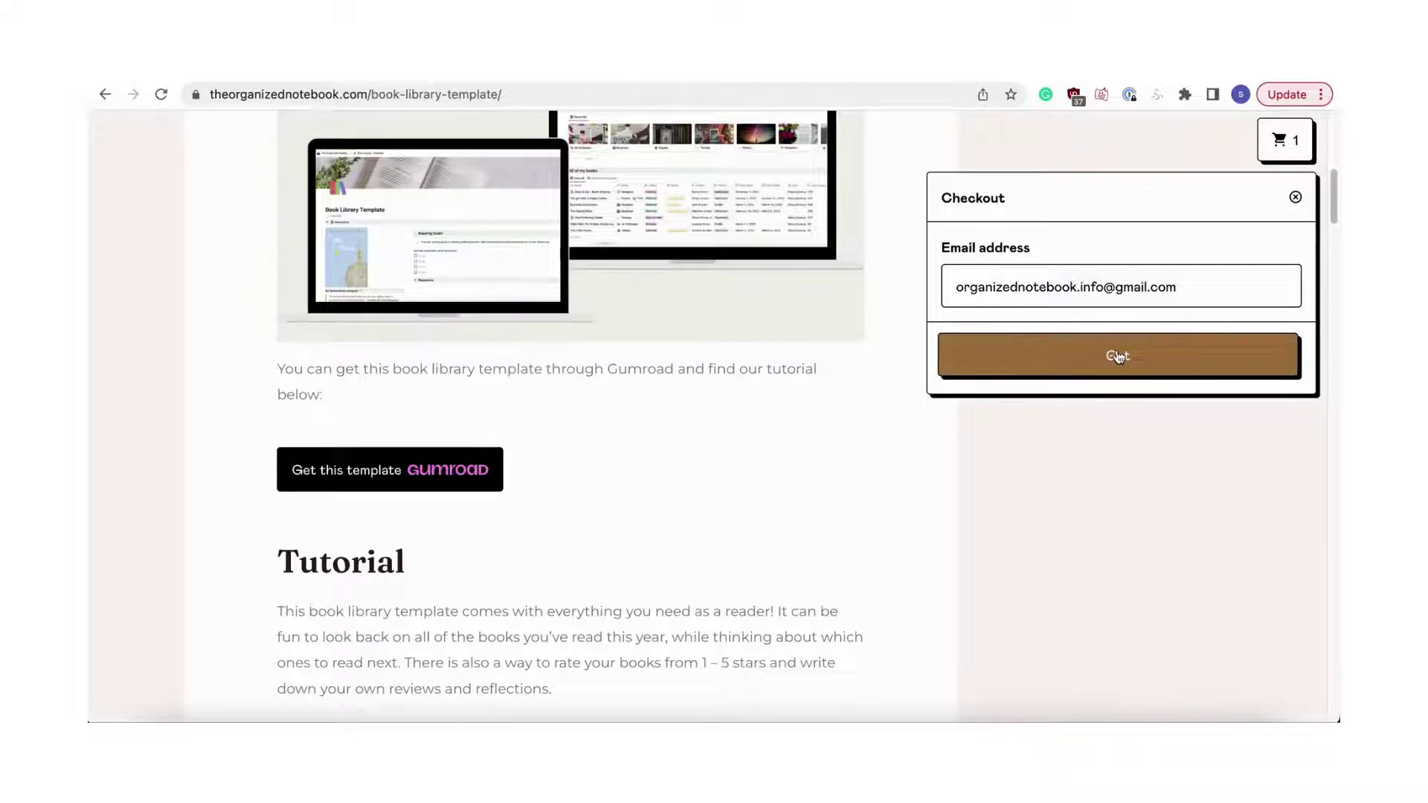
pyautogui.click(1118, 357)
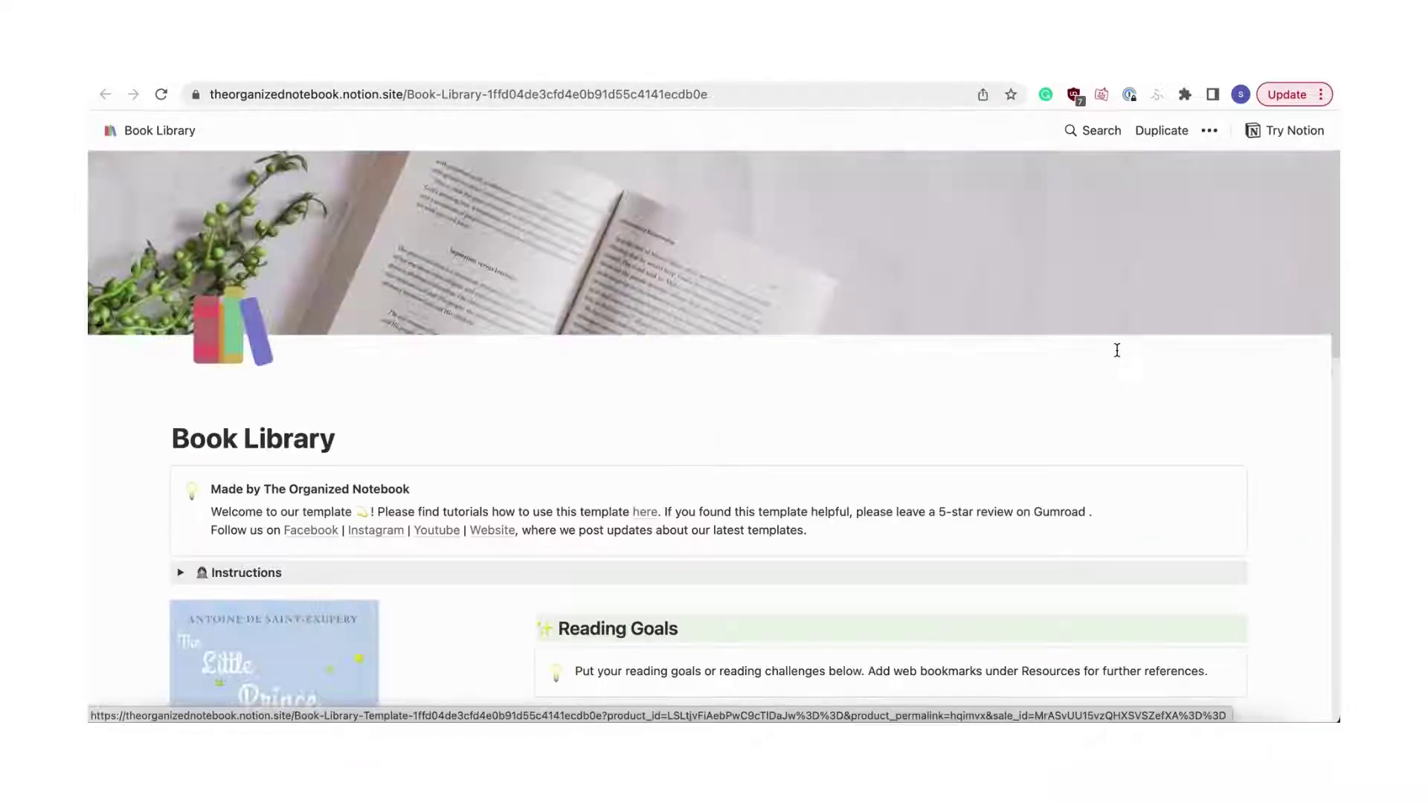
# Duplicate the Book Library template page into your own Notion workspace
pyautogui.click(1164, 143)
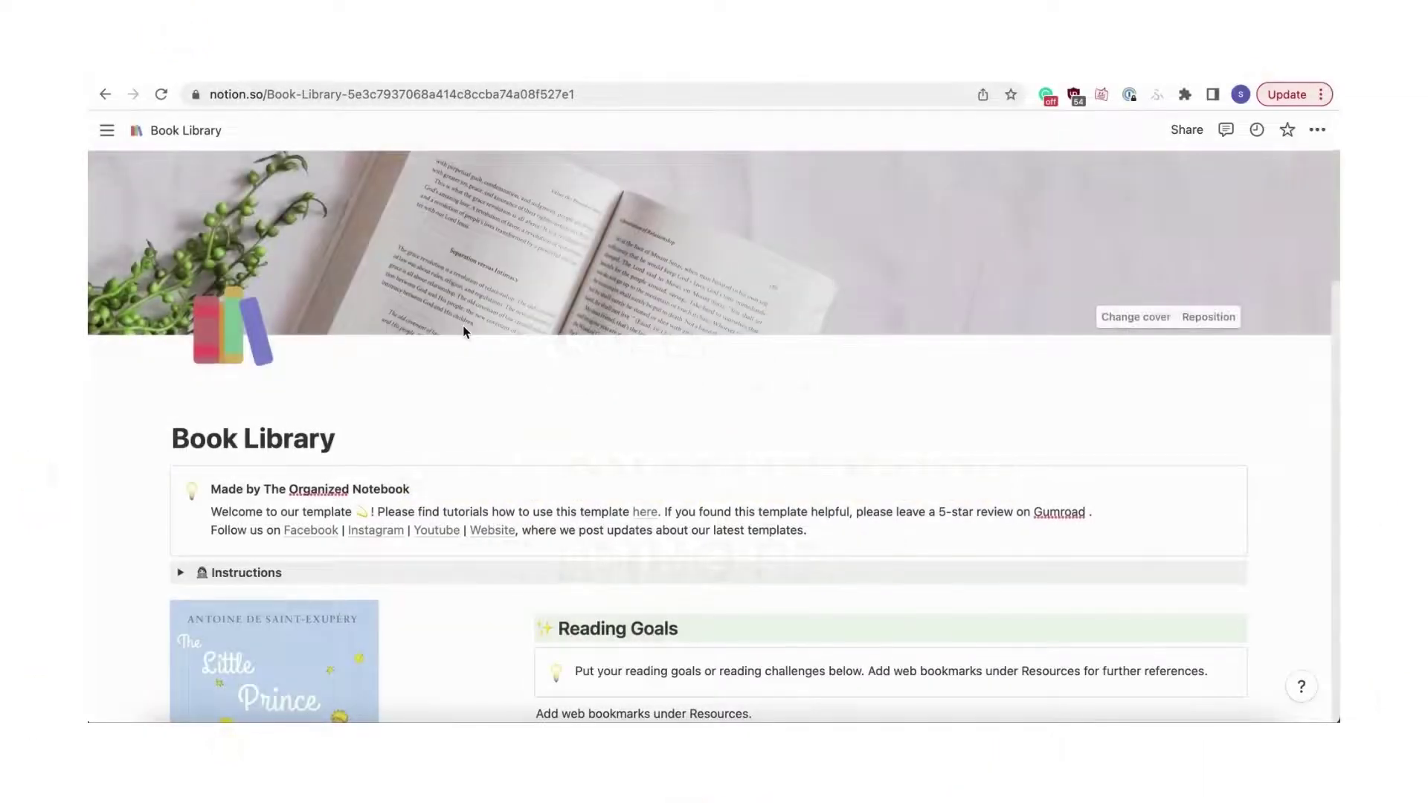
# Scroll to Reading Goals and write 'I want to read 30 mins a day' in the first to-do
pyautogui.scroll(-5, 462, 329)
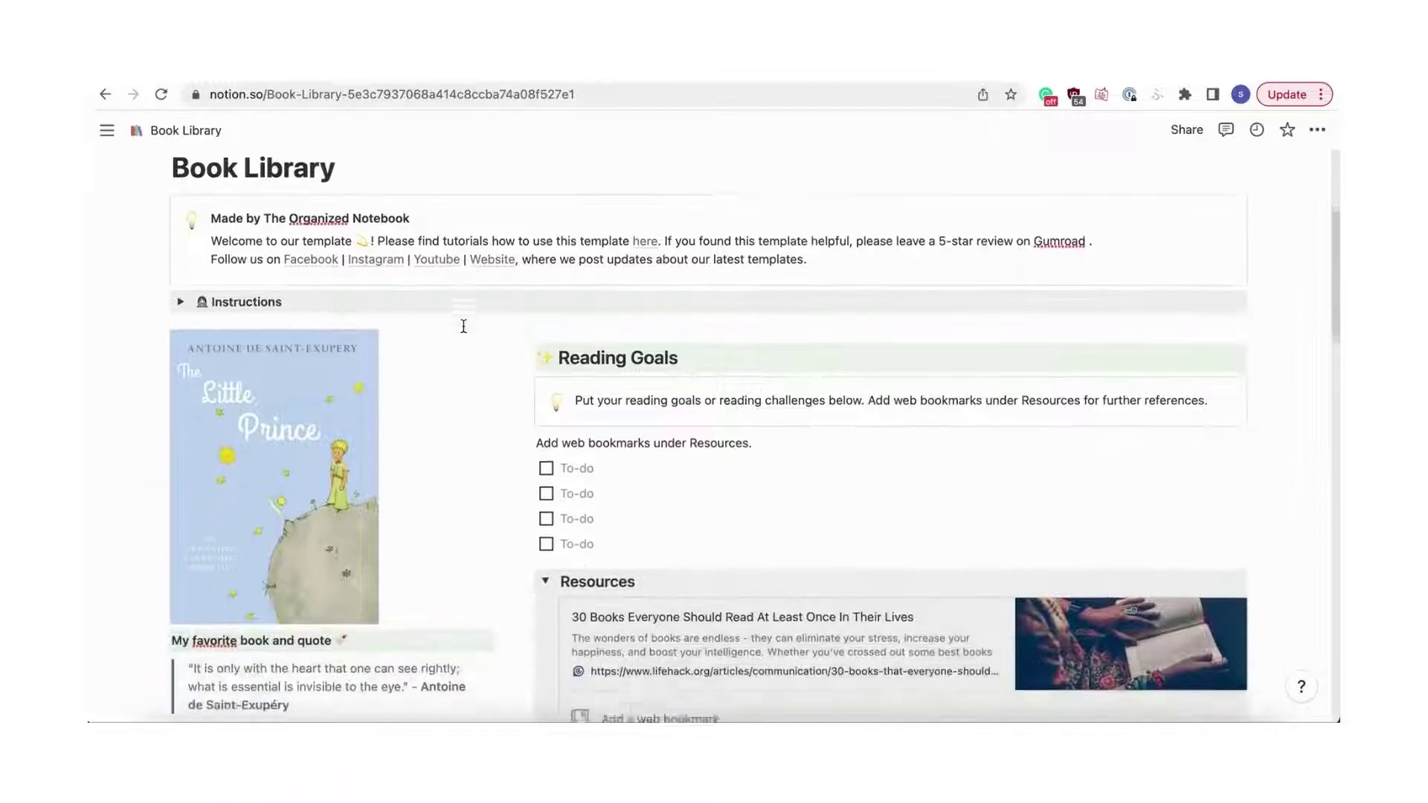
pyautogui.scroll(-1, 463, 325)
pyautogui.moveTo(312, 385)
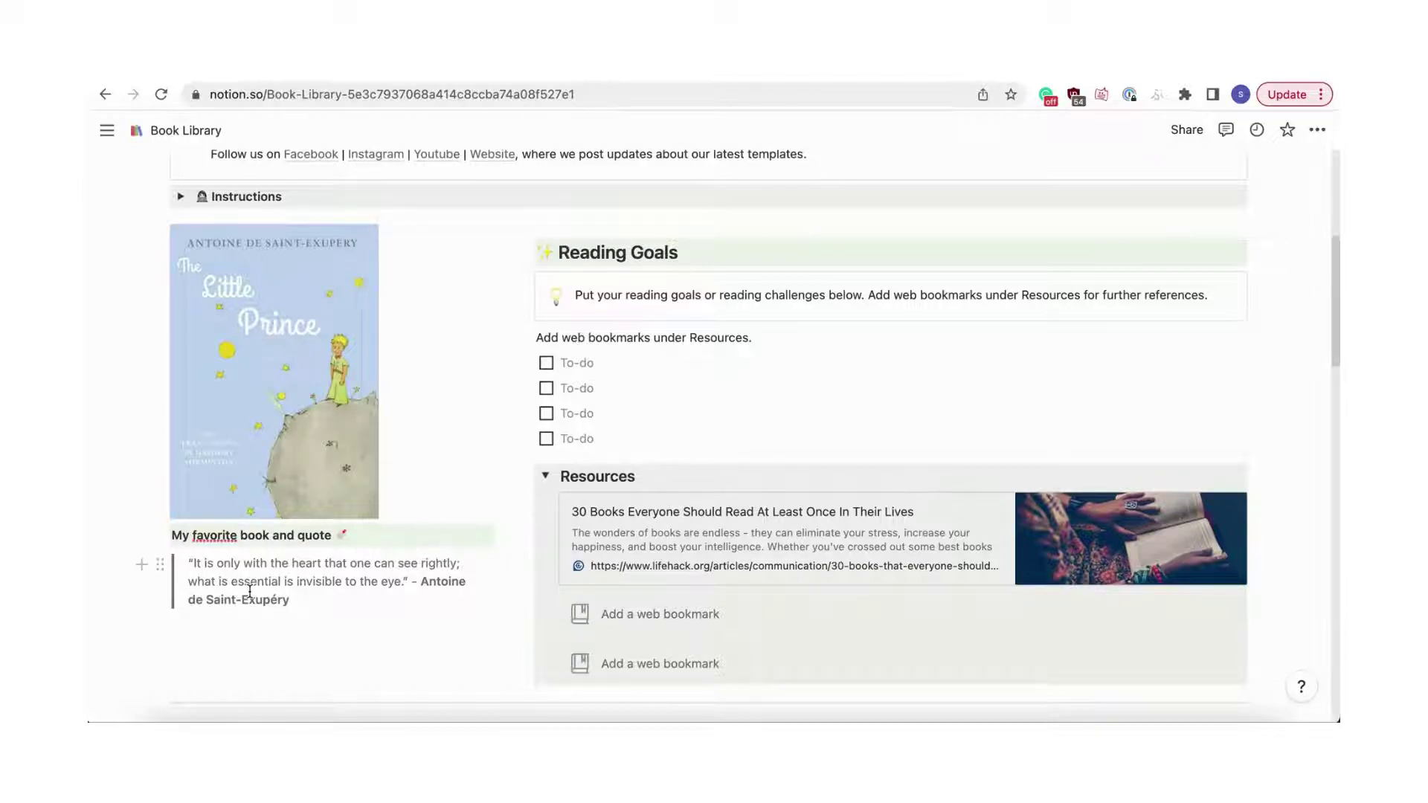
pyautogui.click(576, 365)
pyautogui.write('I w')
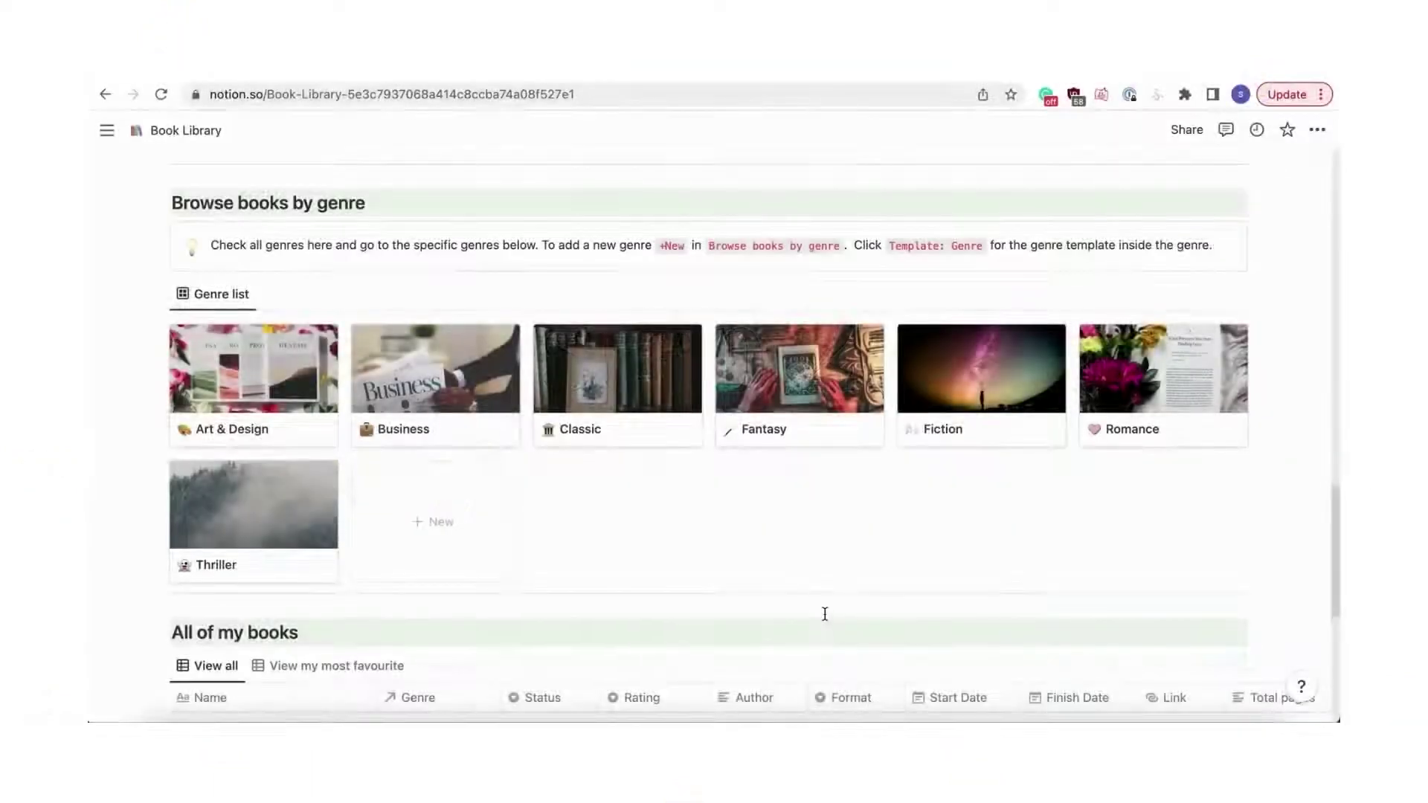
pyautogui.moveTo(810, 570)
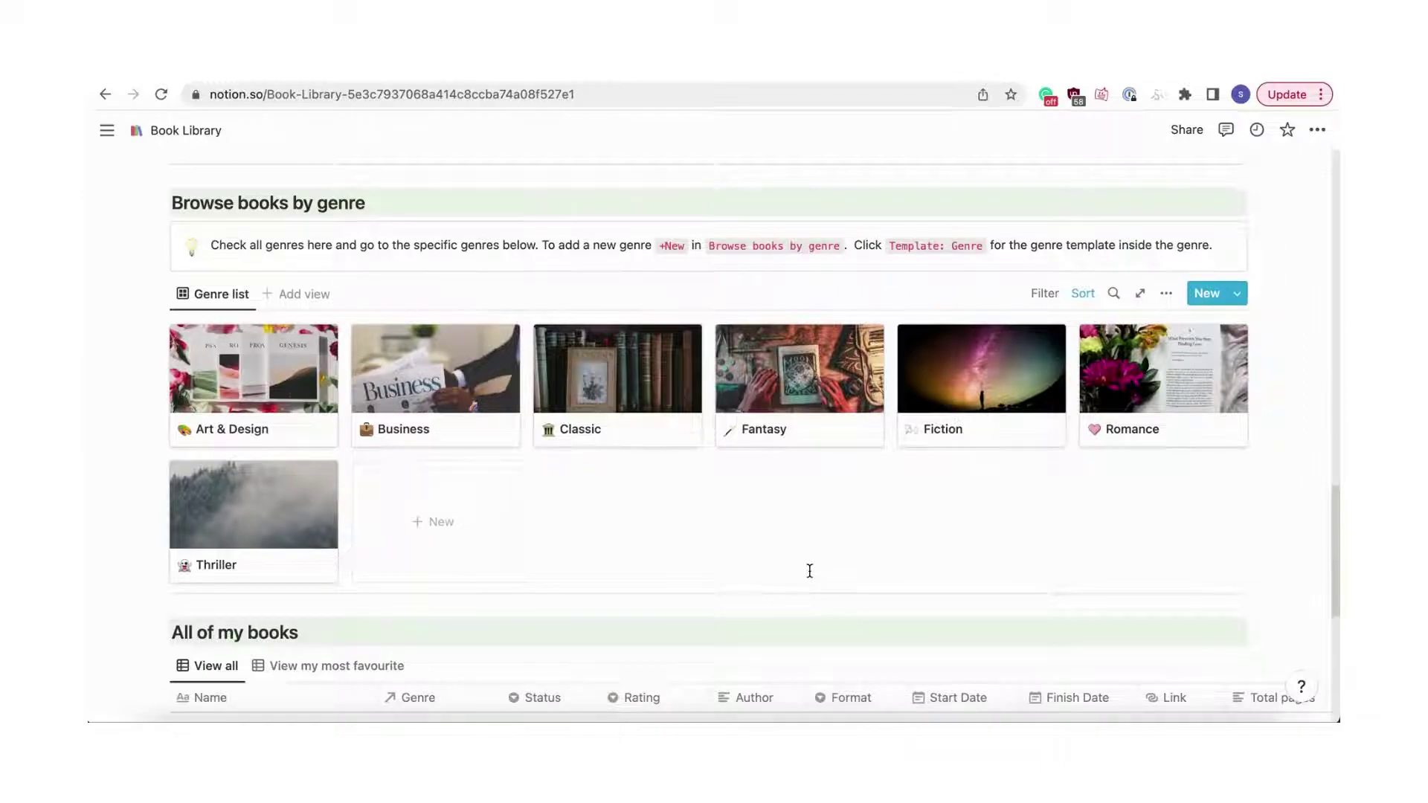
pyautogui.scroll(2, 810, 570)
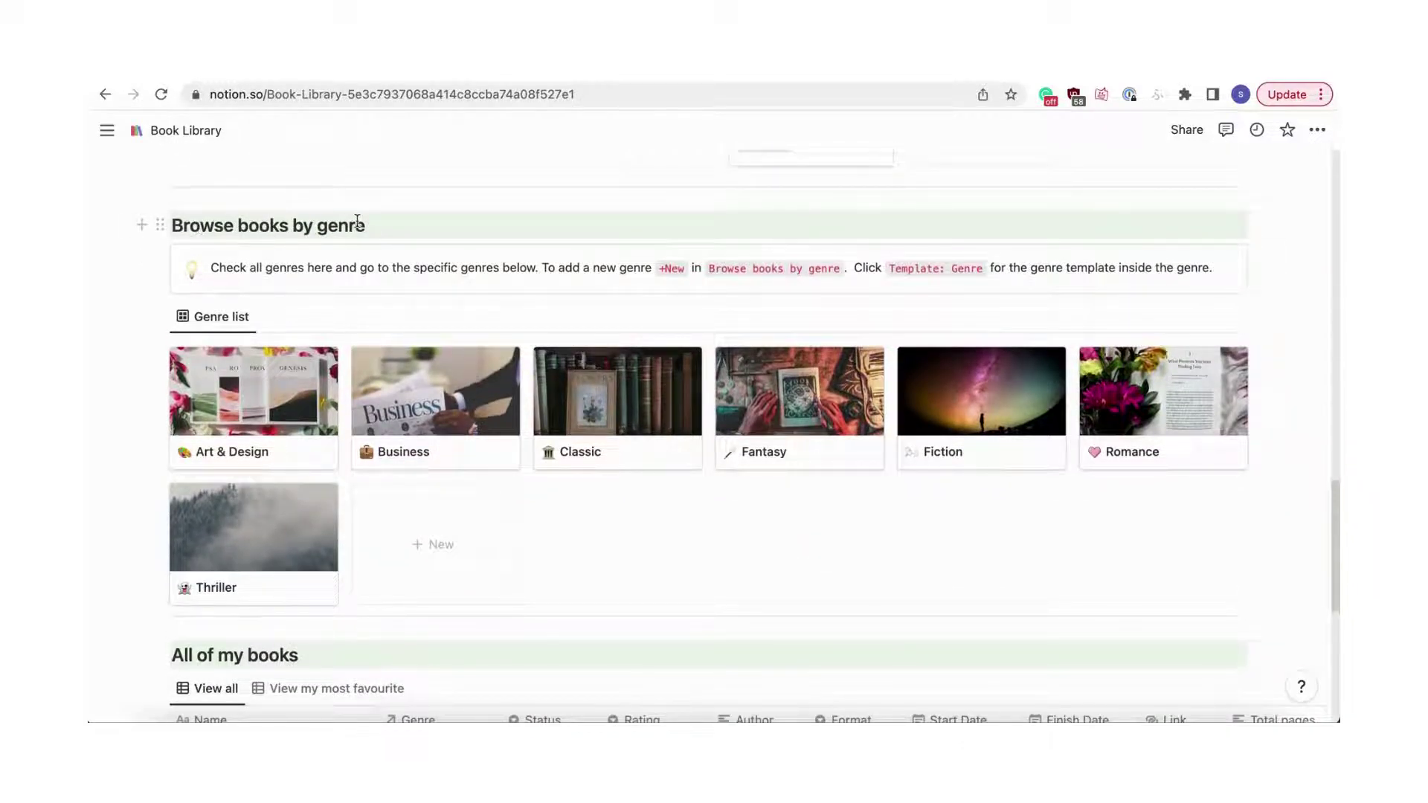
# Create a Memoir genre page with the first Unsplash 'memoir' photo as its cover
pyautogui.click(442, 546)
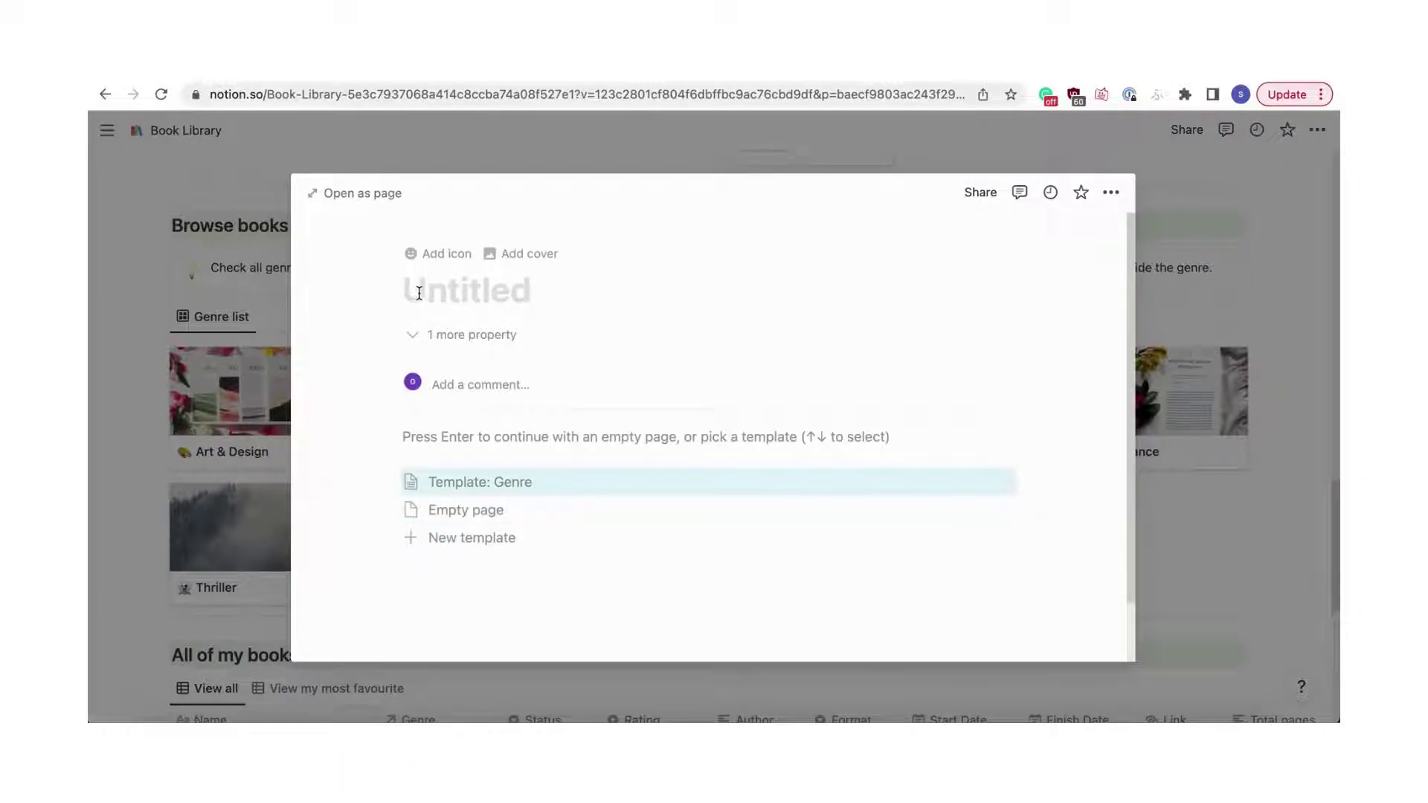
pyautogui.write('Memoir')
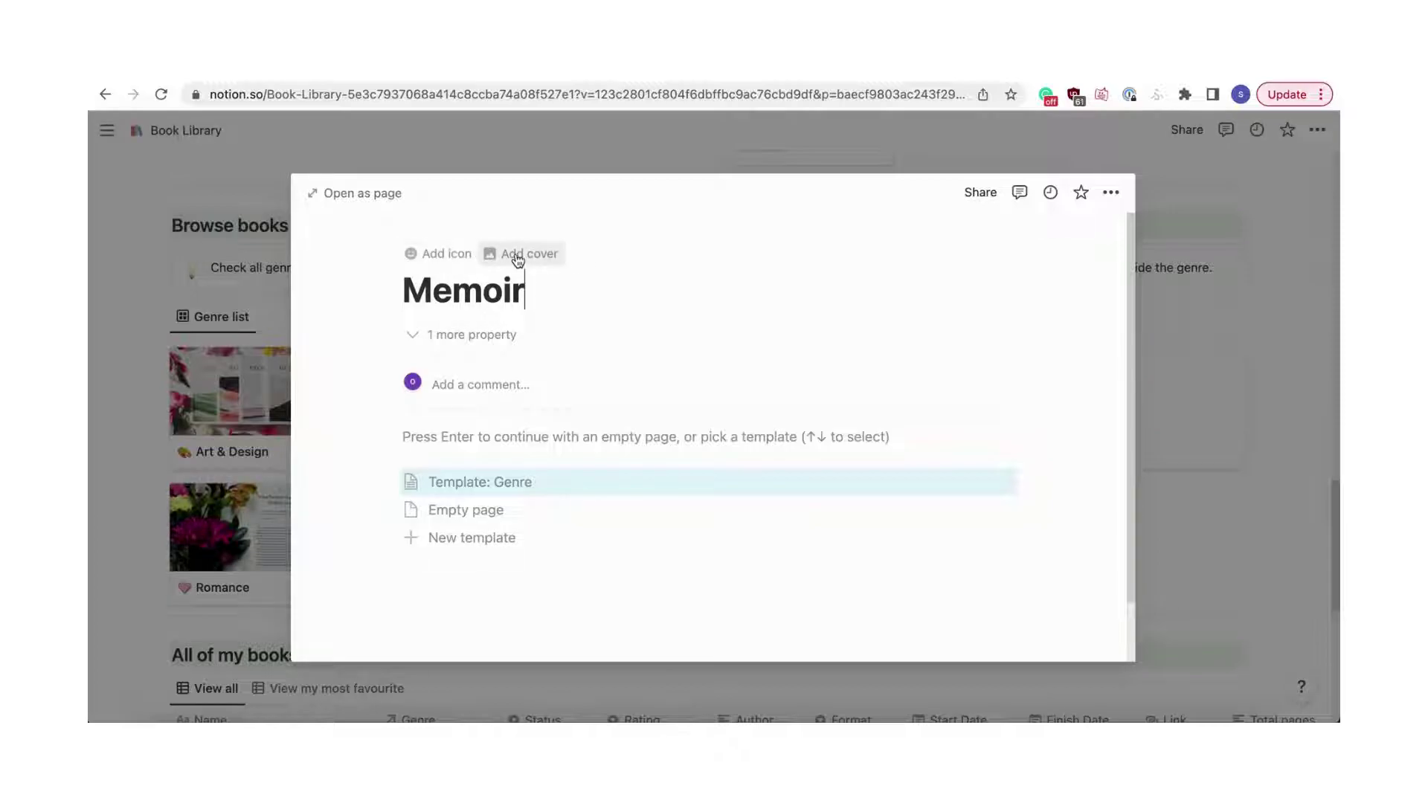
pyautogui.click(496, 255)
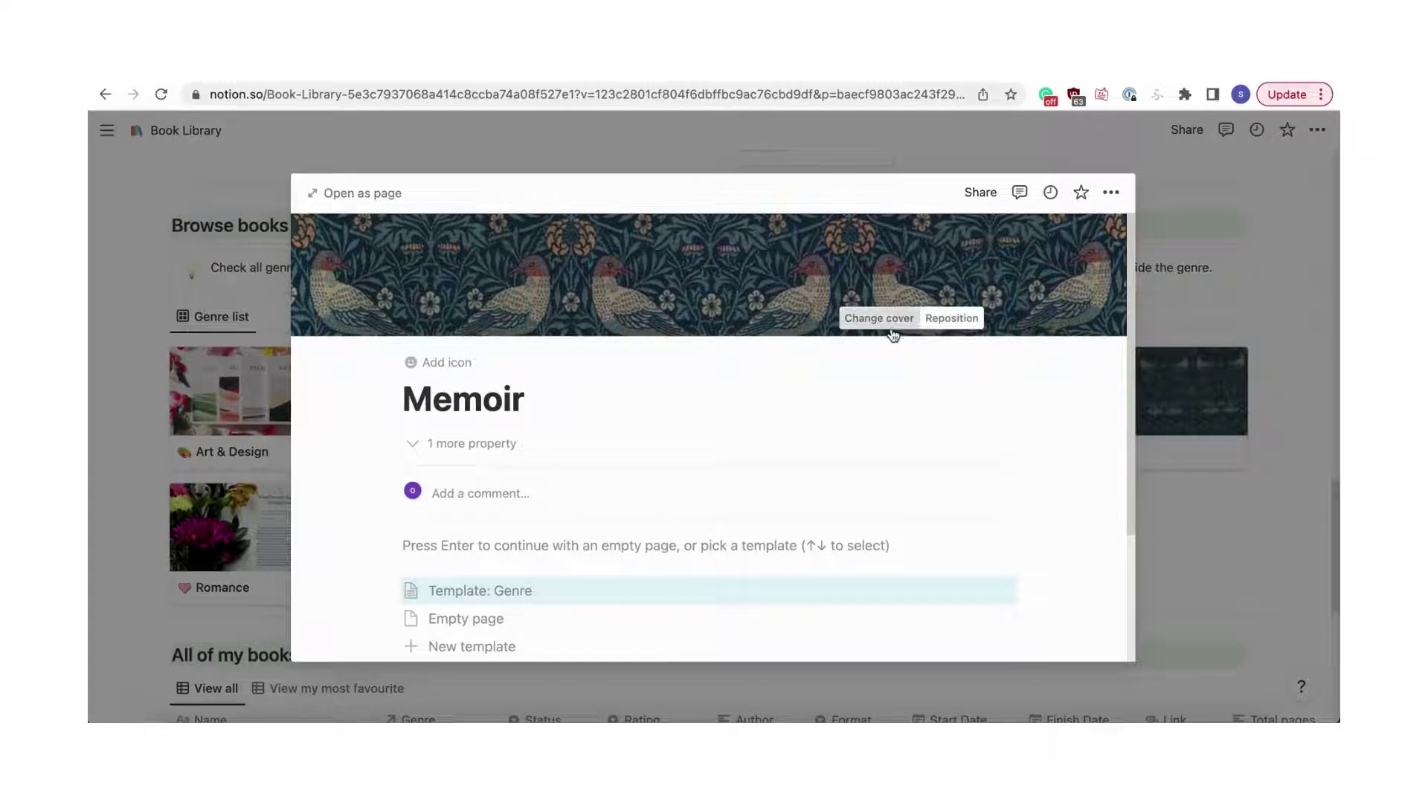
pyautogui.click(858, 315)
pyautogui.click(836, 349)
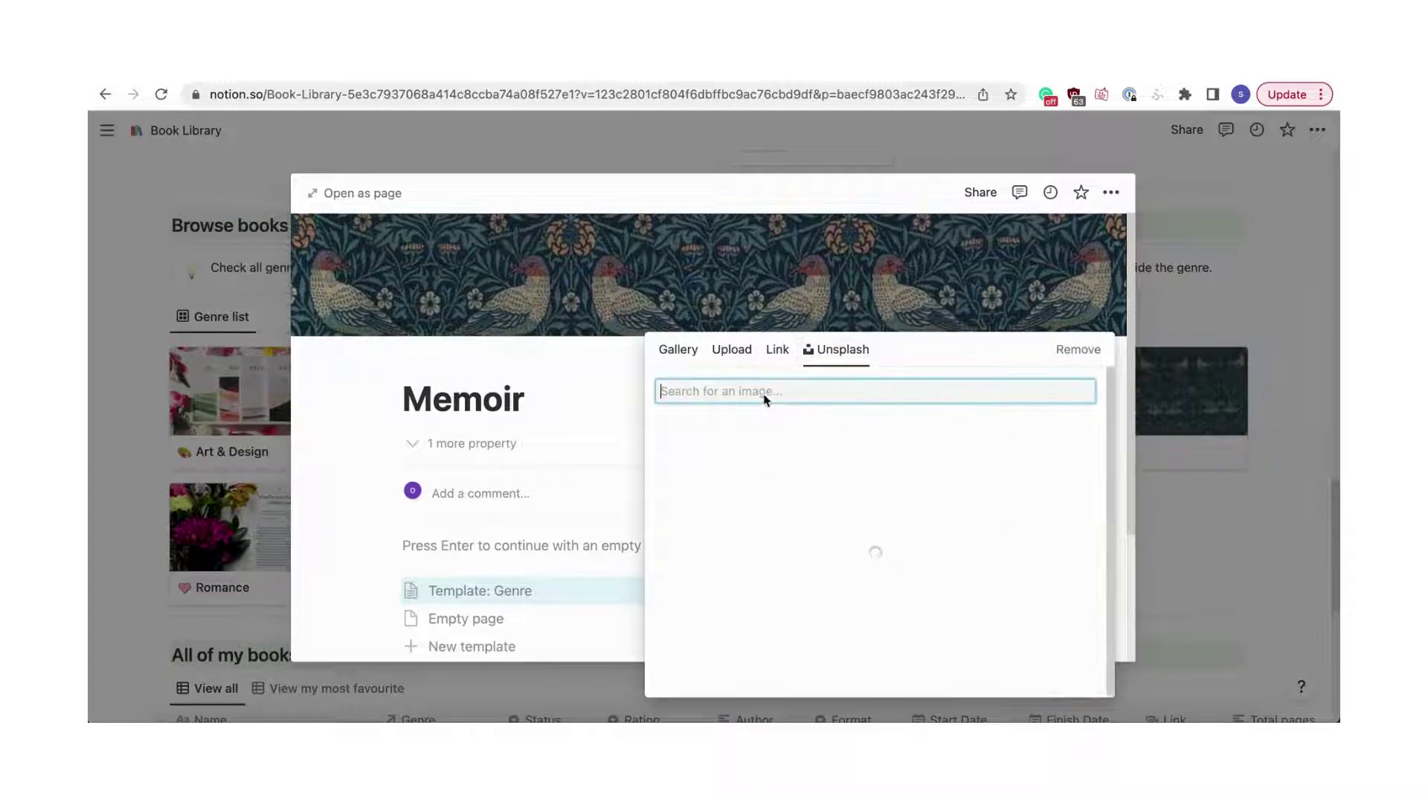
pyautogui.write('memoir')
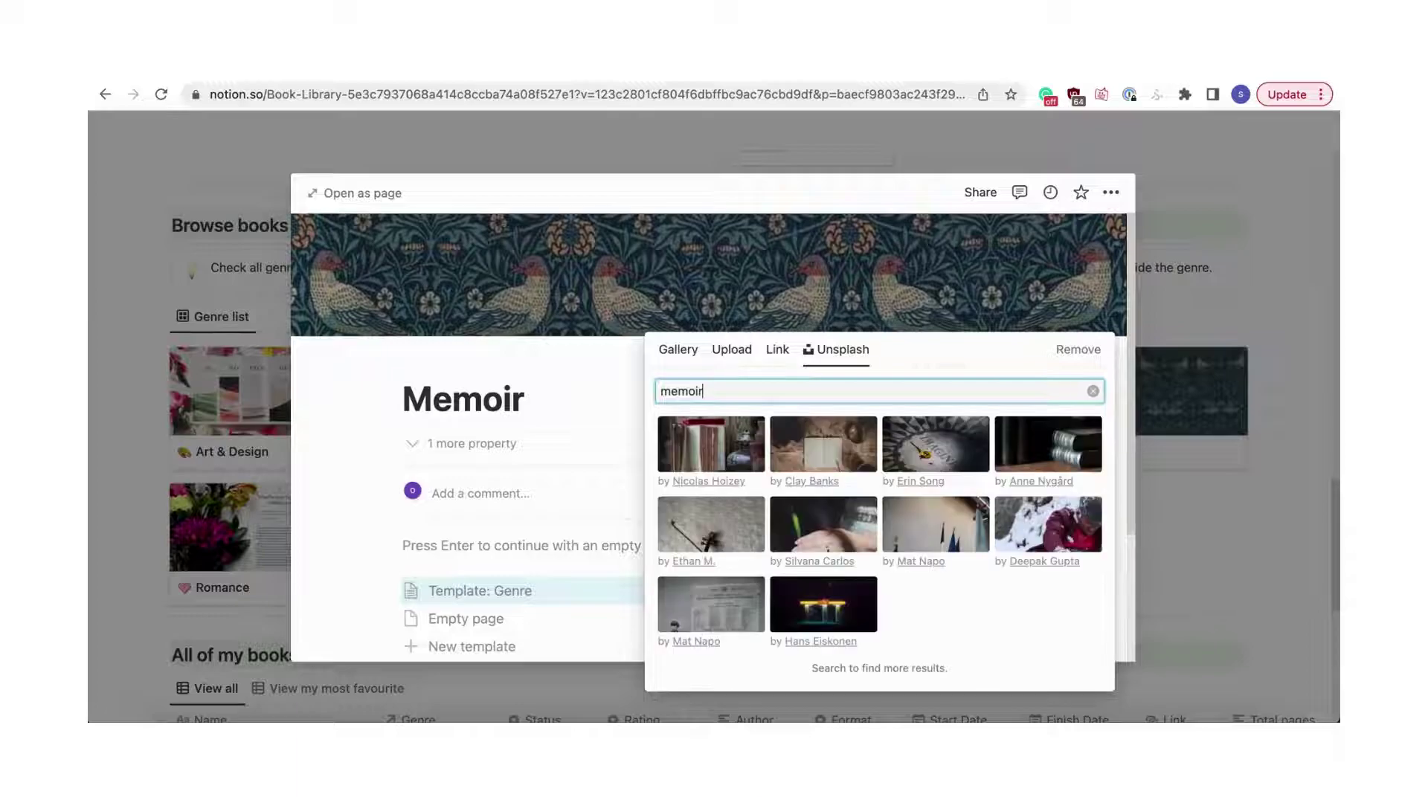
pyautogui.click(739, 456)
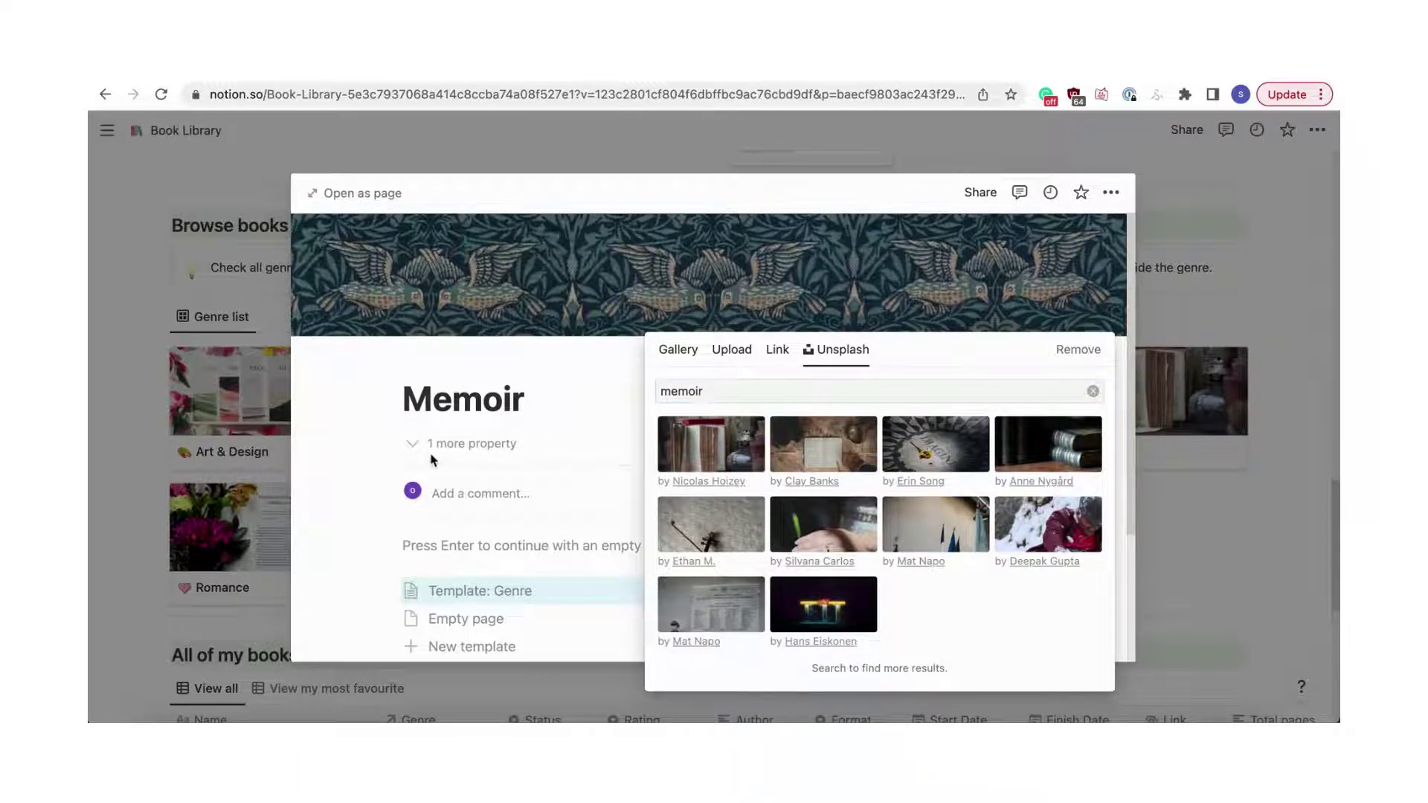
pyautogui.click(426, 400)
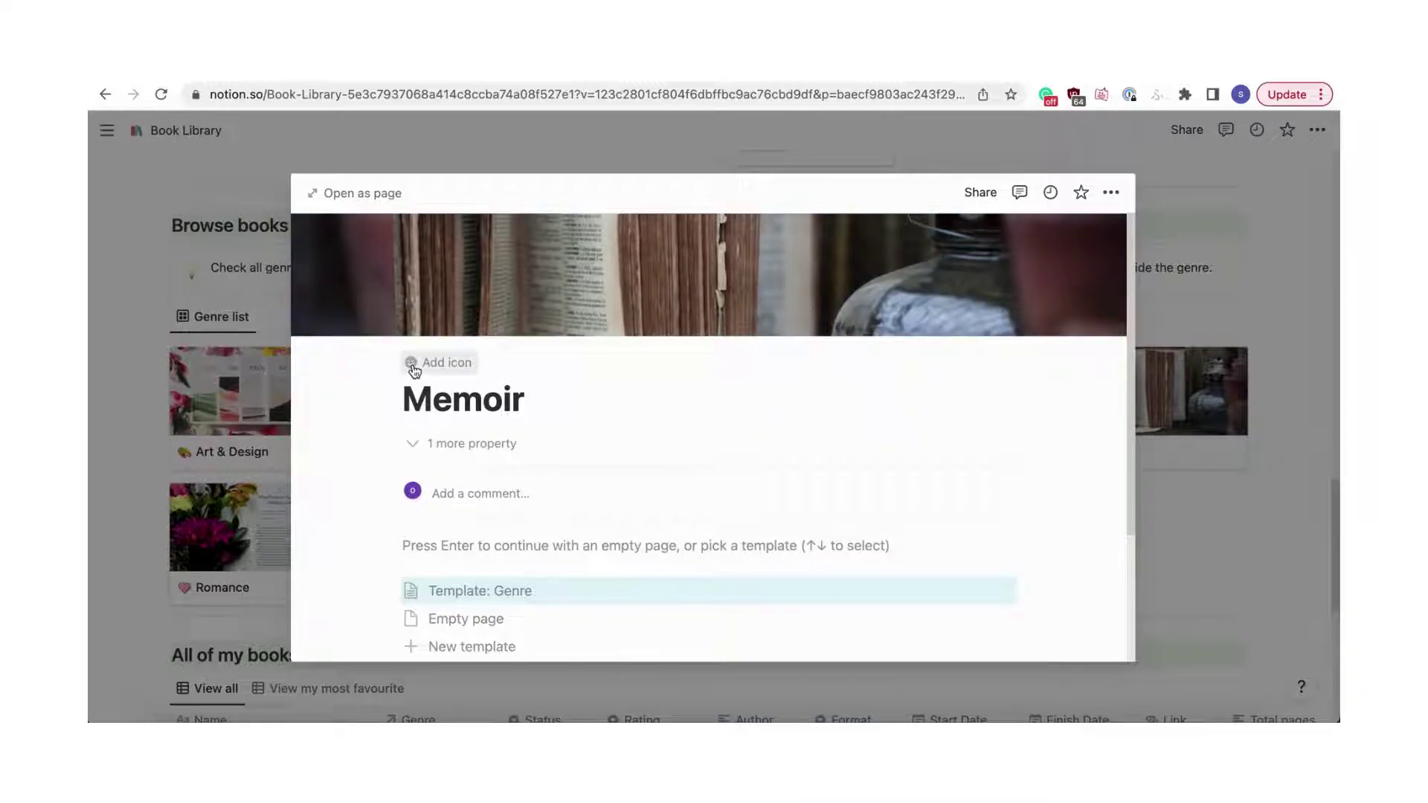
# Give the Memoir page a cloud emoji icon
pyautogui.click(413, 362)
pyautogui.click(444, 351)
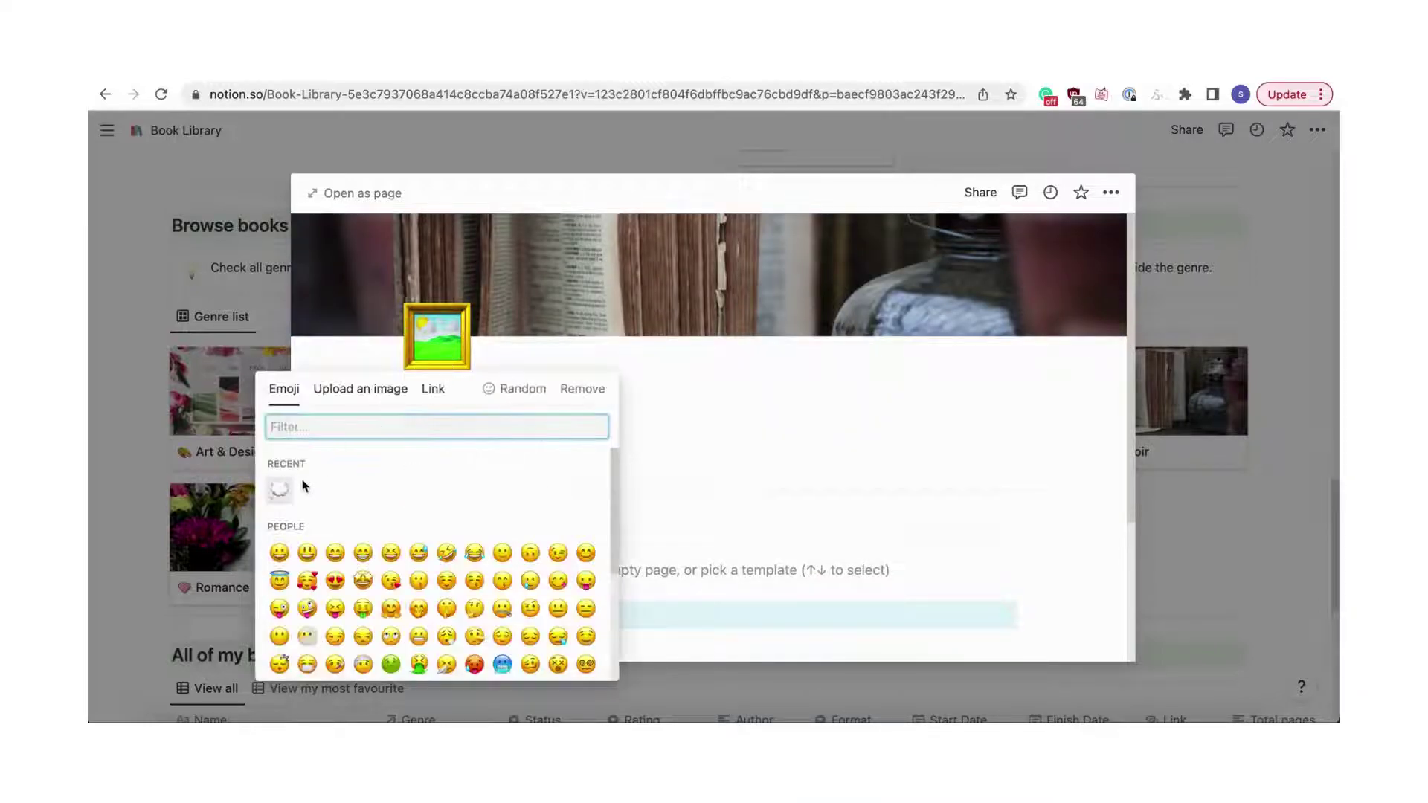
pyautogui.click(276, 487)
pyautogui.click(661, 393)
pyautogui.scroll(-3, 662, 394)
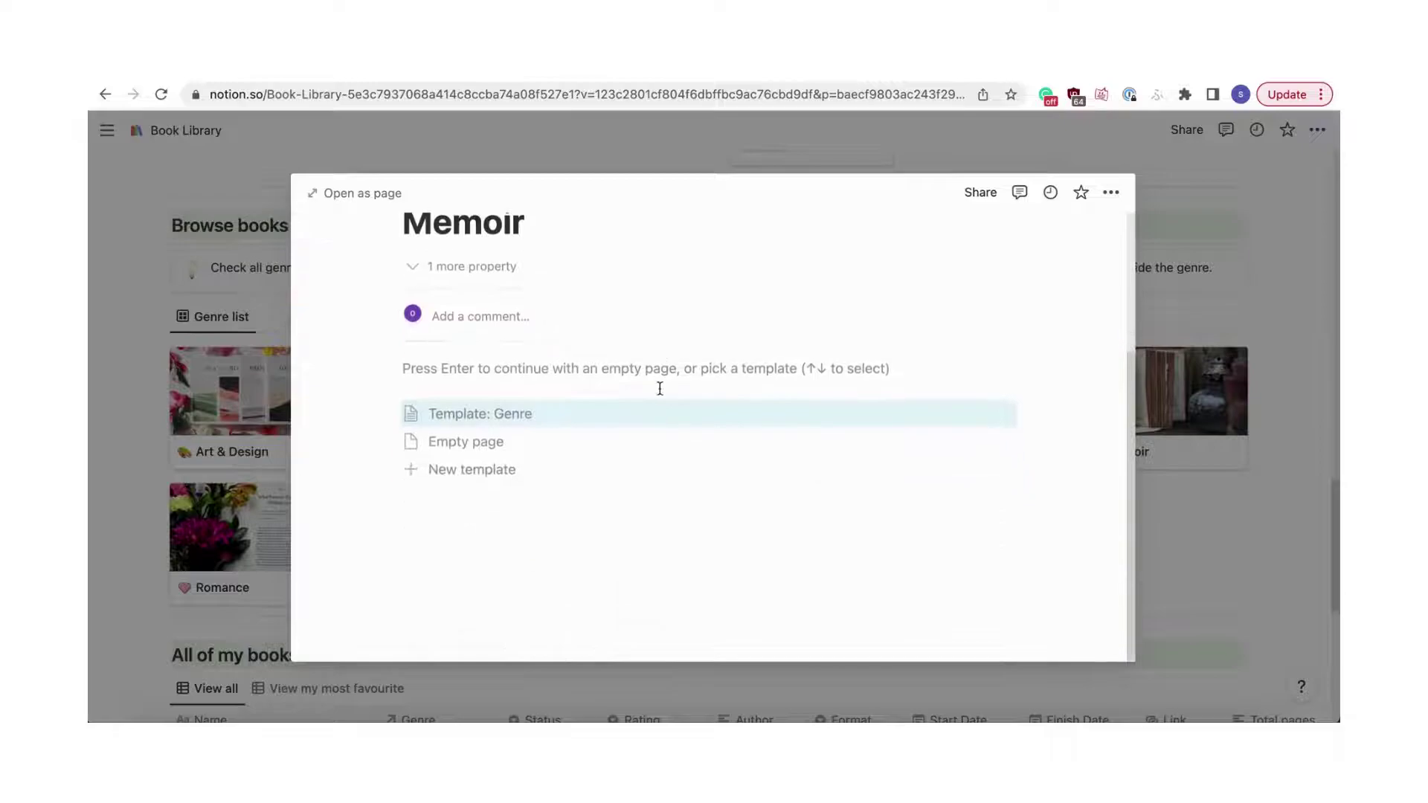
# Apply the Genre template to the Memoir page and view its empty 'View all book' table
pyautogui.click(497, 417)
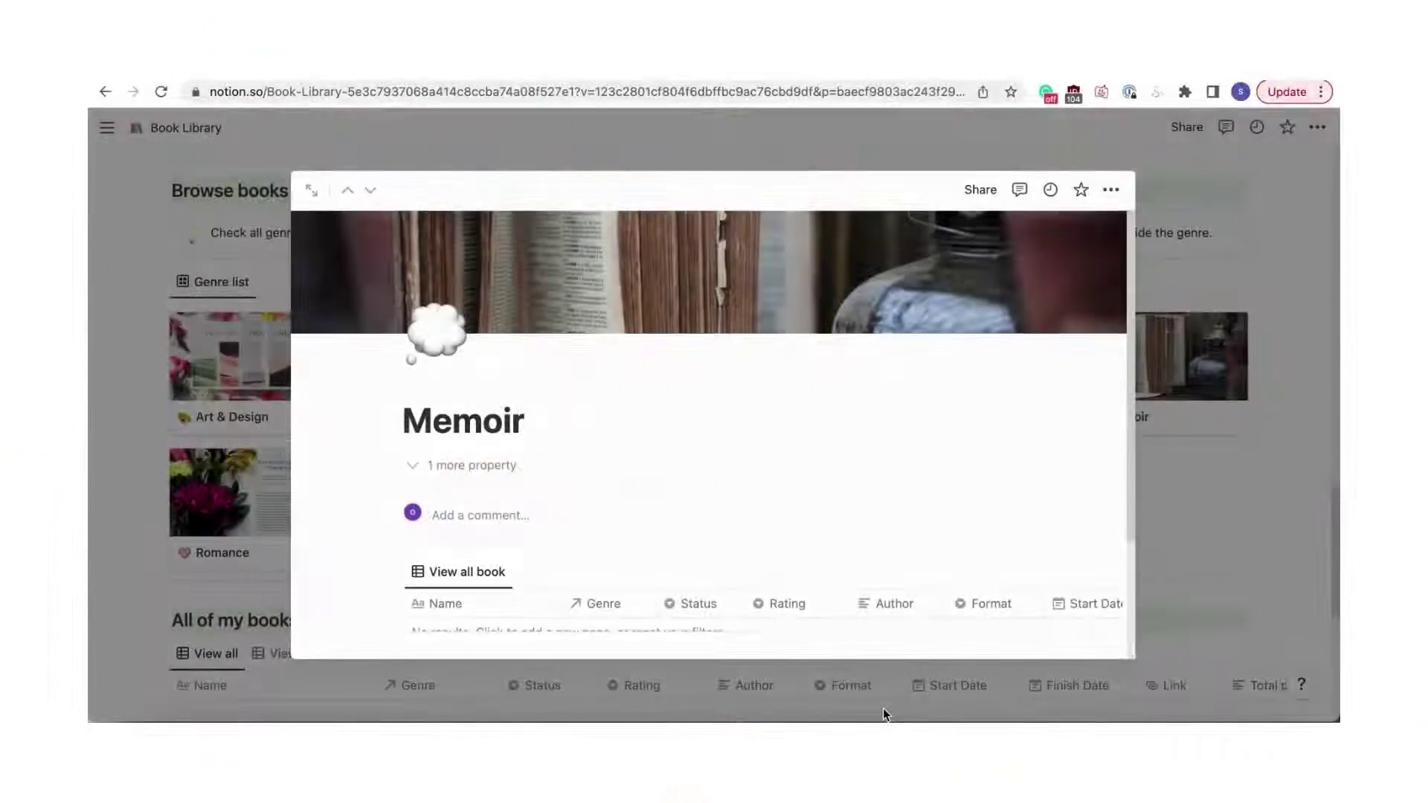
pyautogui.scroll(-3, 724, 424)
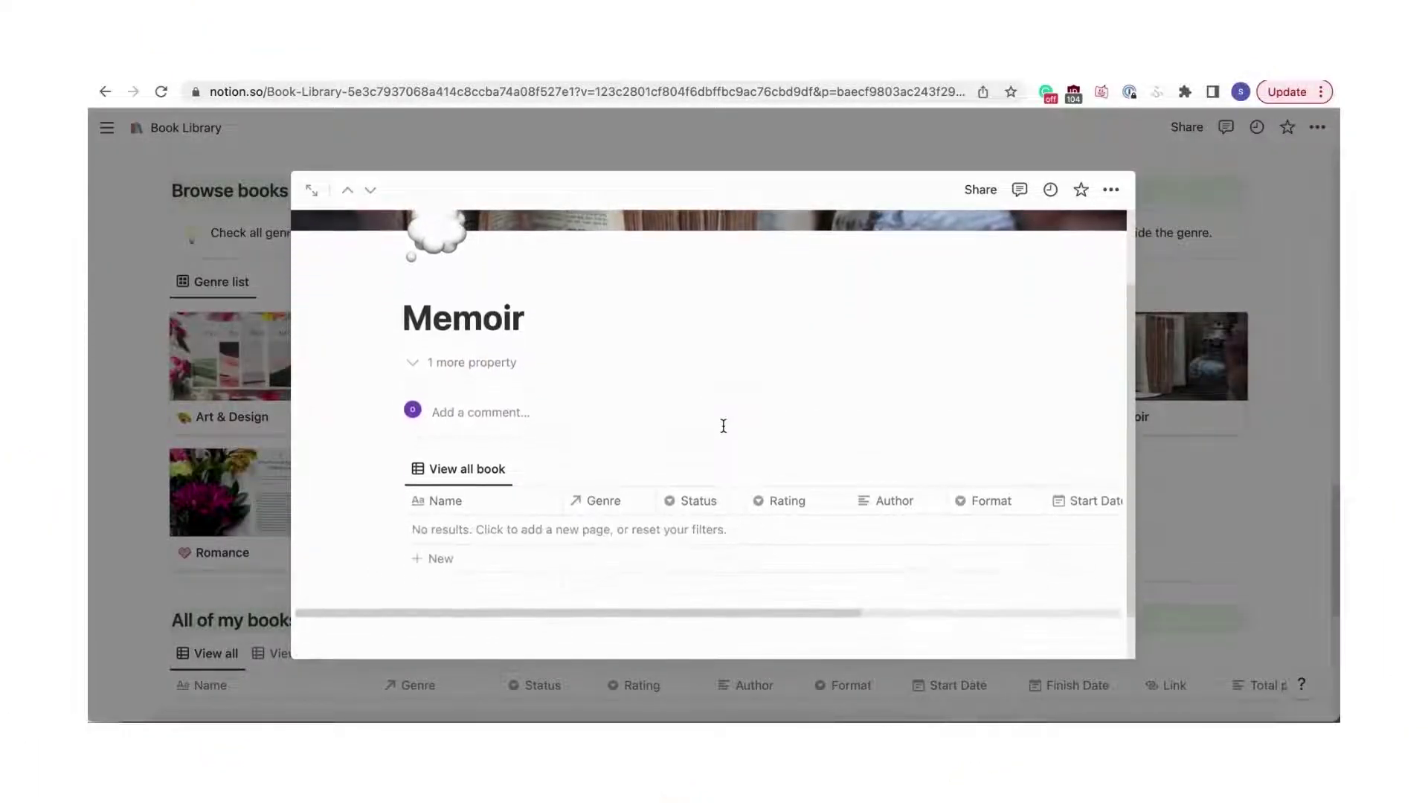
# Add 'Crying in H Mart' as a new book row in the Memoir table and open its page
pyautogui.click(436, 558)
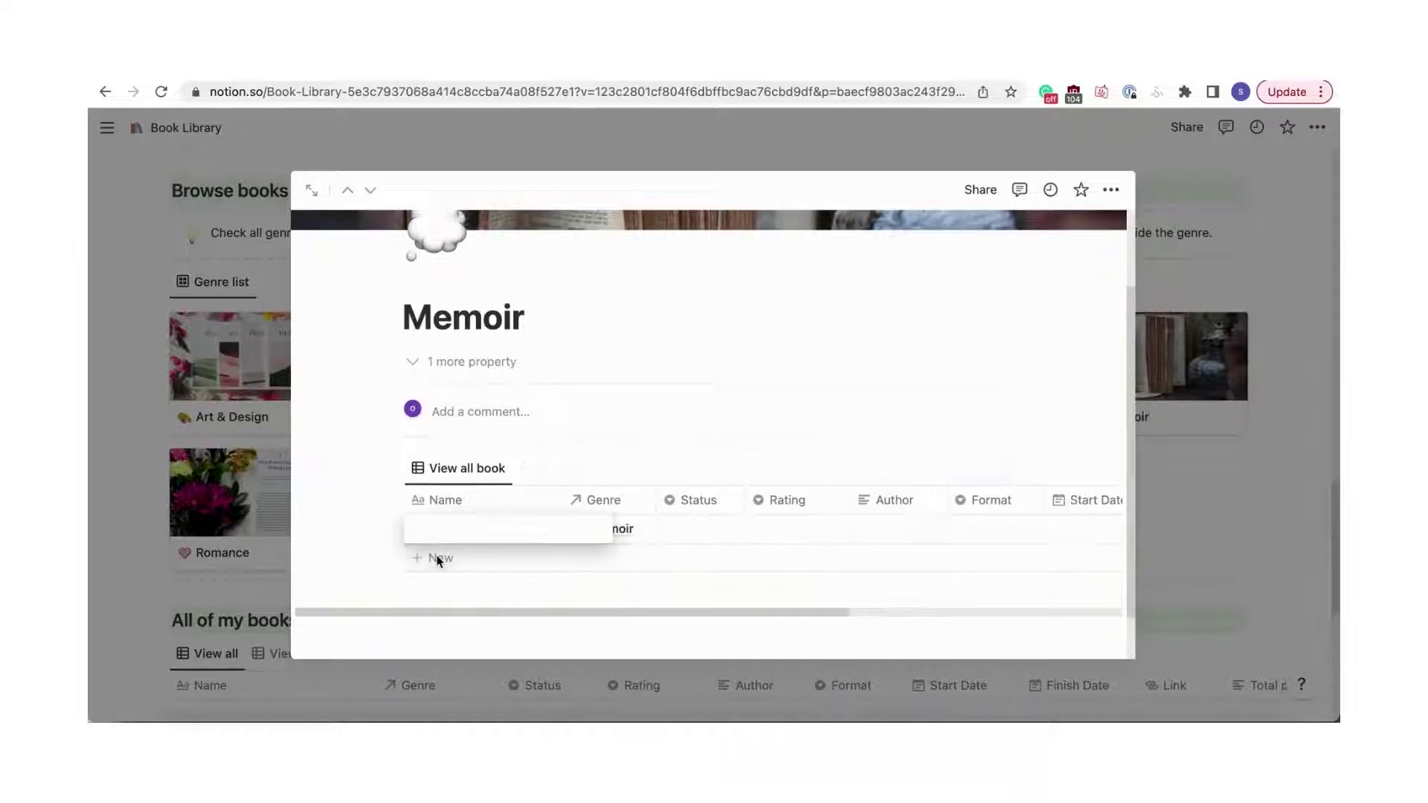
pyautogui.write('Crying in H')
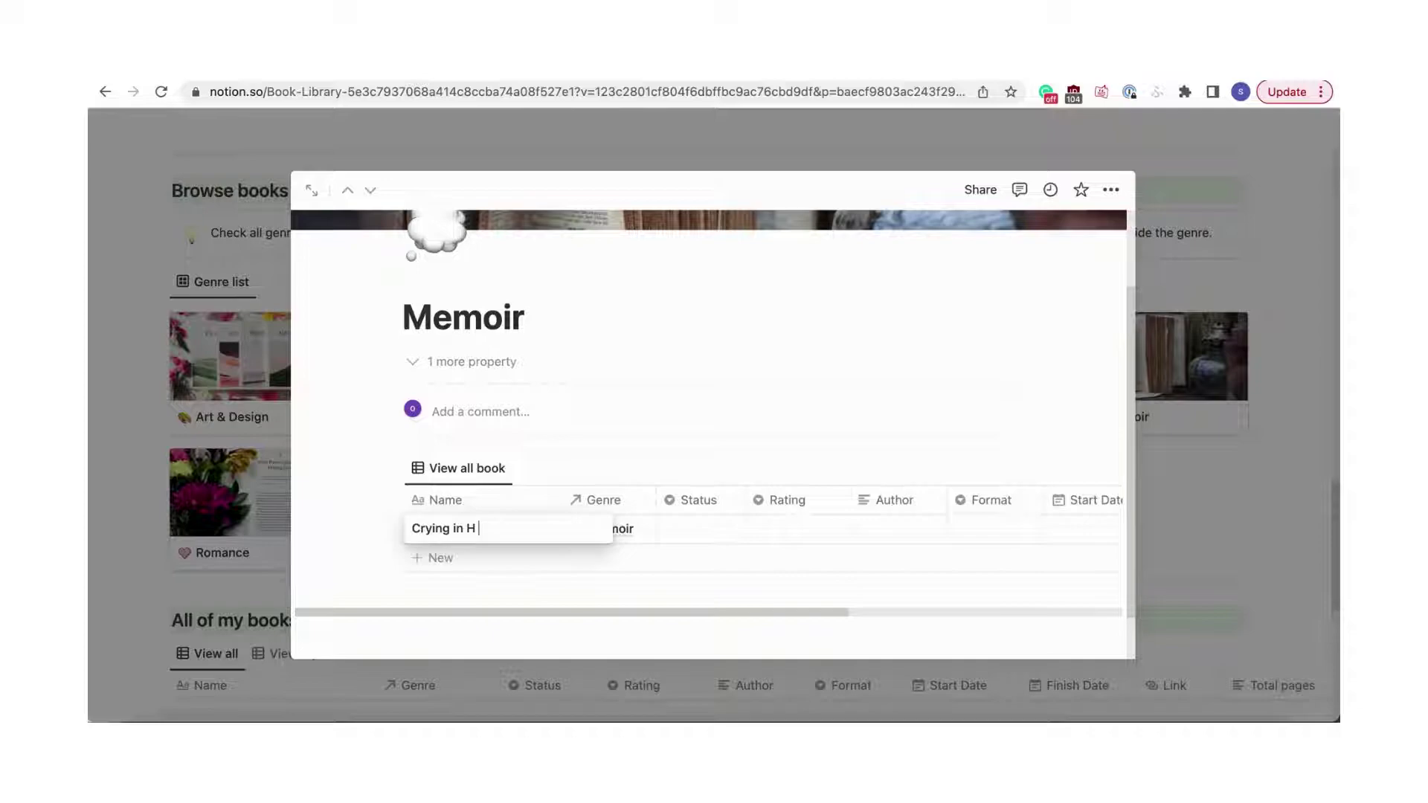
pyautogui.write(' Mart')
pyautogui.press('Return')
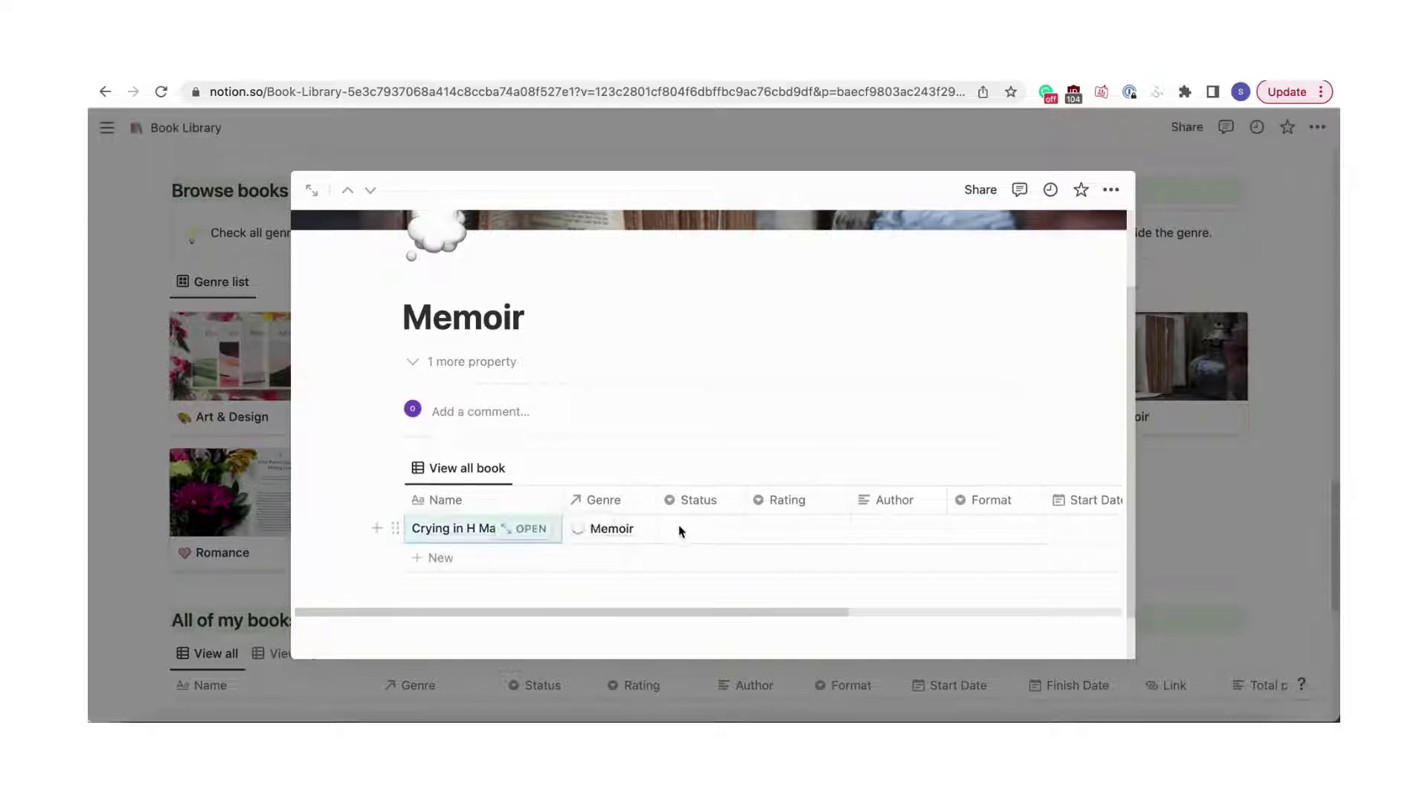
pyautogui.click(523, 533)
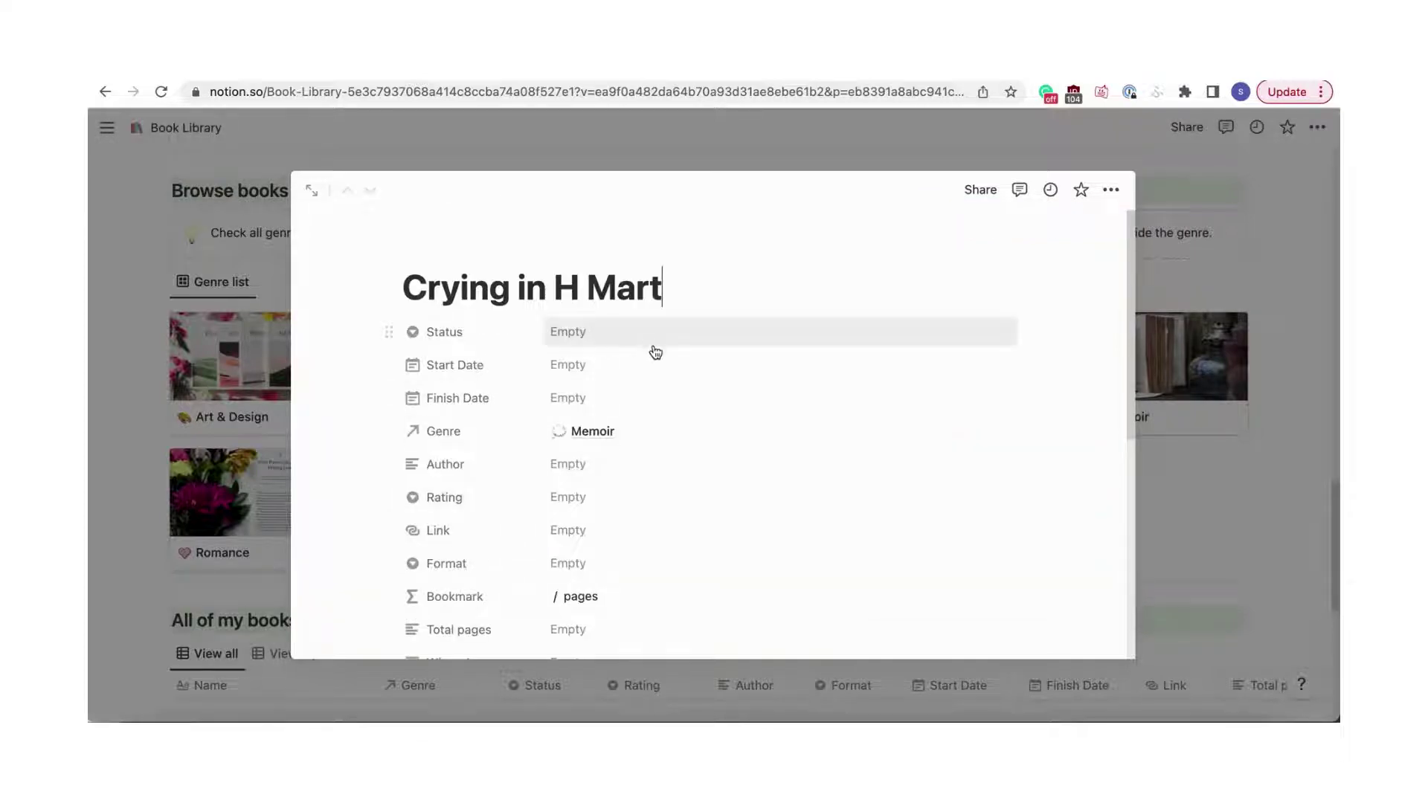
# Set the book page's cover to a red book image from a pasted image link
pyautogui.click(523, 257)
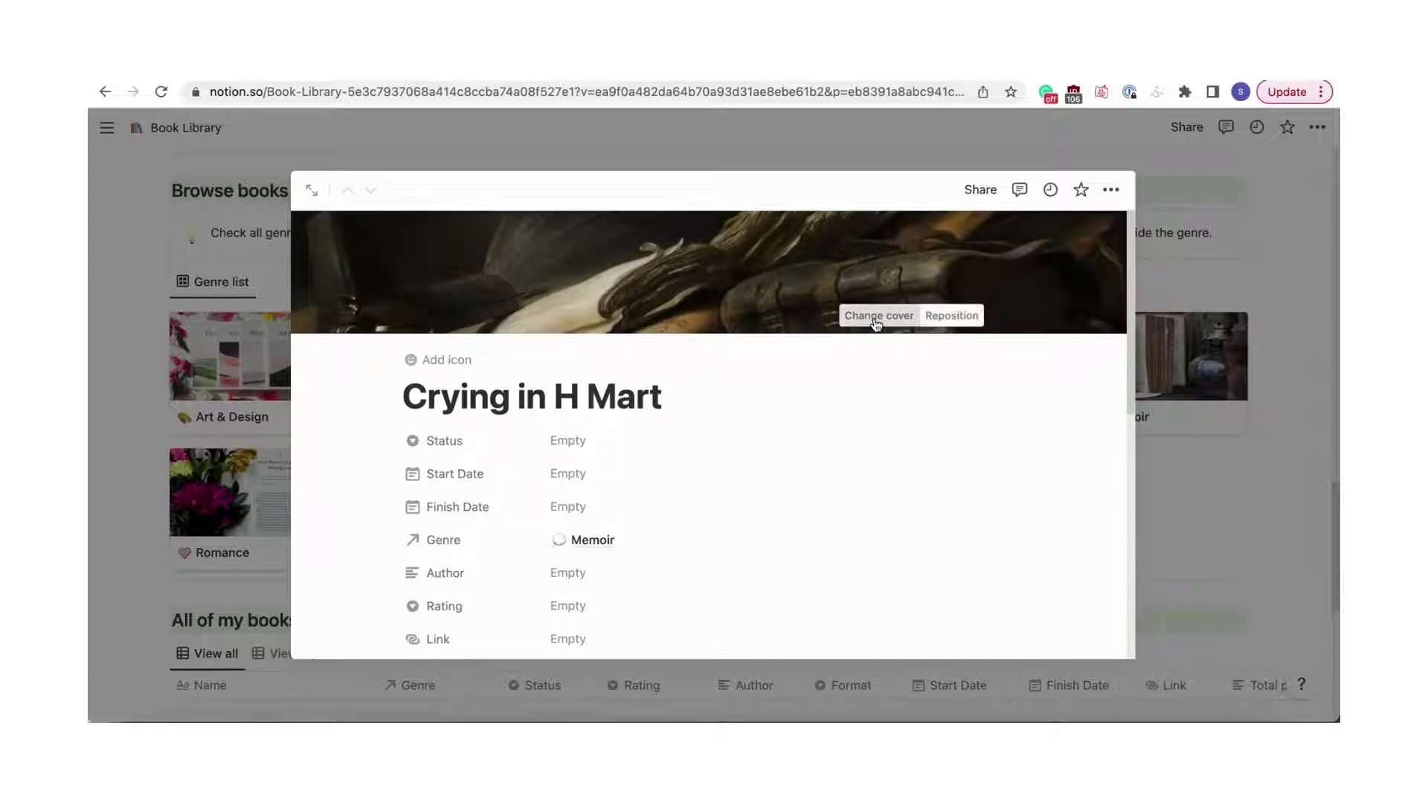
pyautogui.click(876, 323)
pyautogui.click(776, 347)
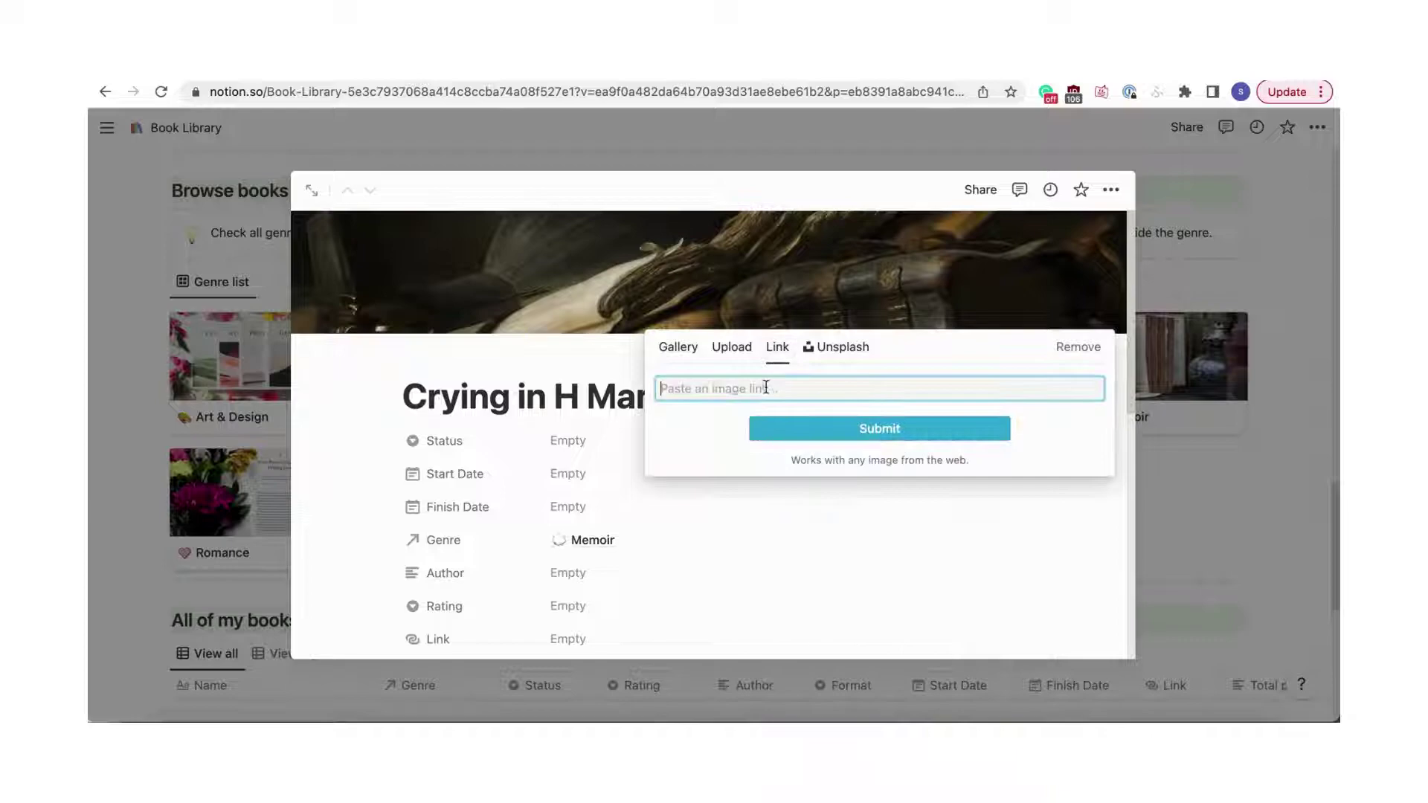
pyautogui.press('super+v')
pyautogui.click(840, 430)
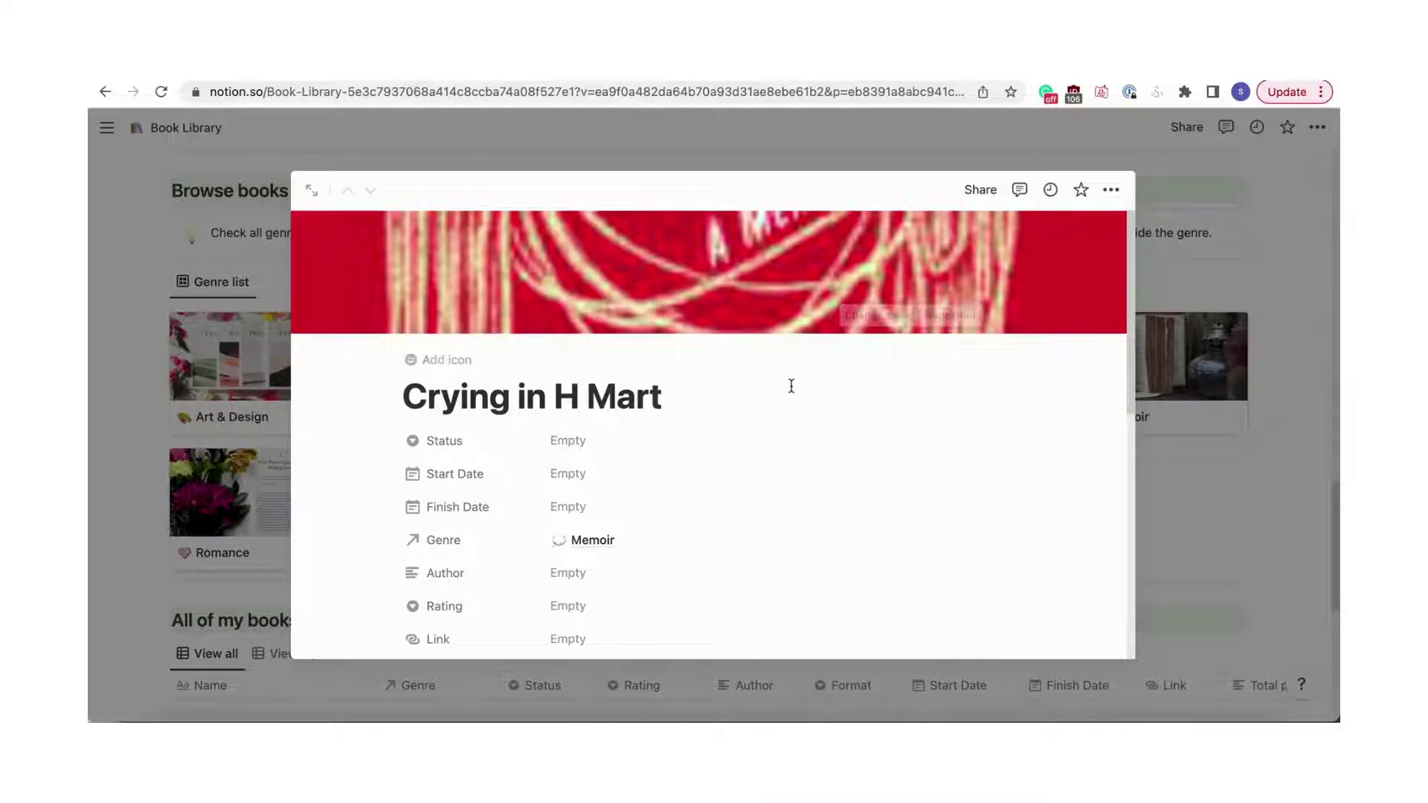
pyautogui.scroll(-5, 714, 431)
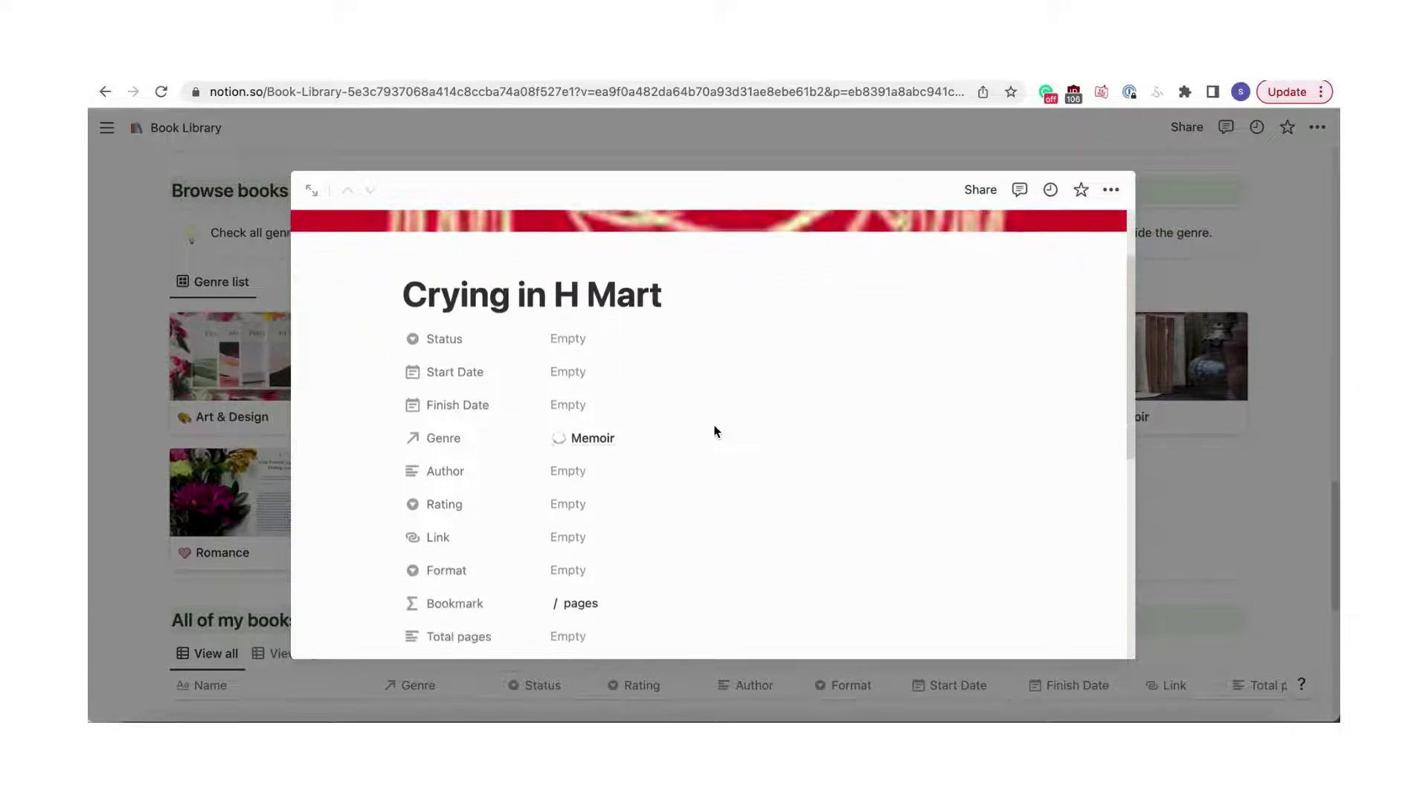
pyautogui.scroll(1, 574, 277)
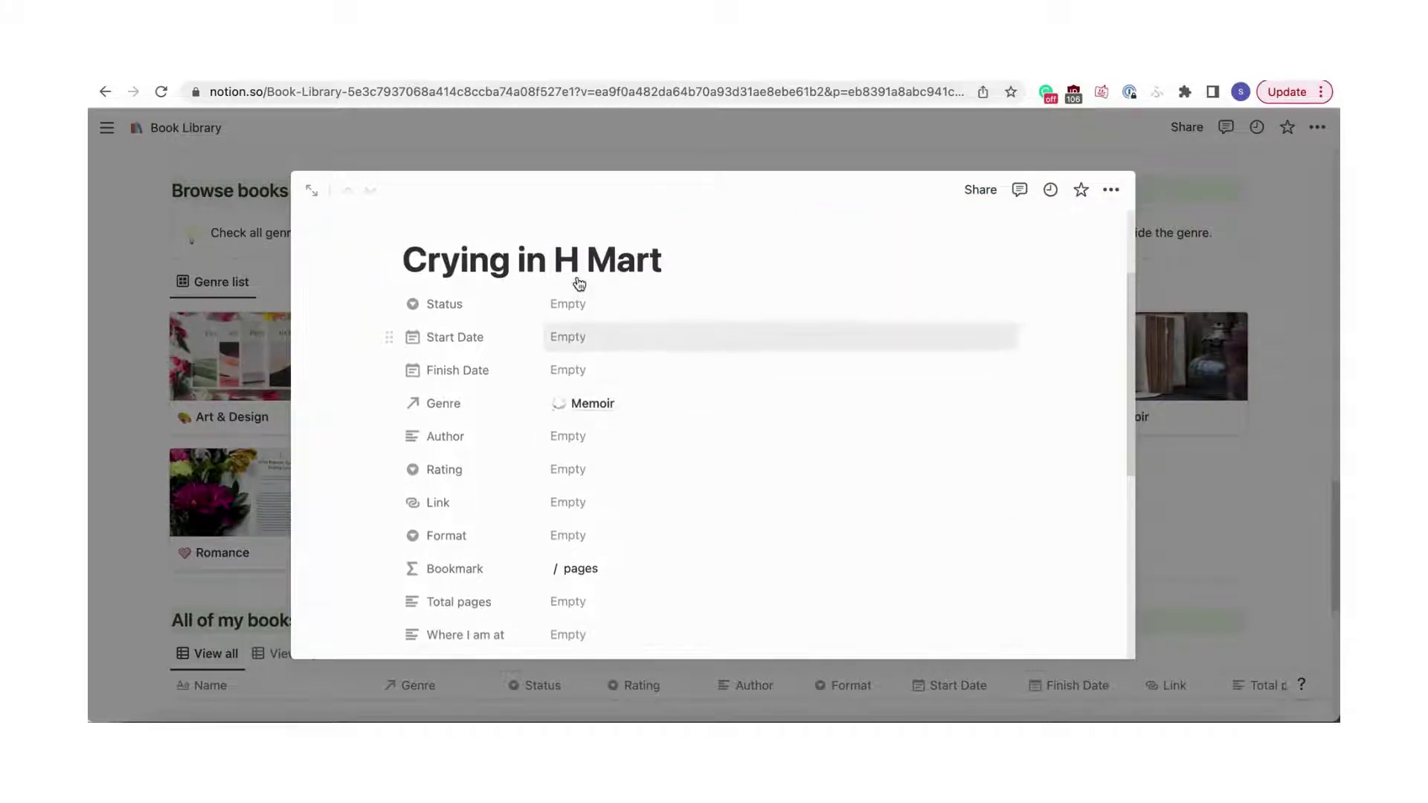
# Set the status to Ready to read and the start date to June 29, 2022
pyautogui.click(605, 311)
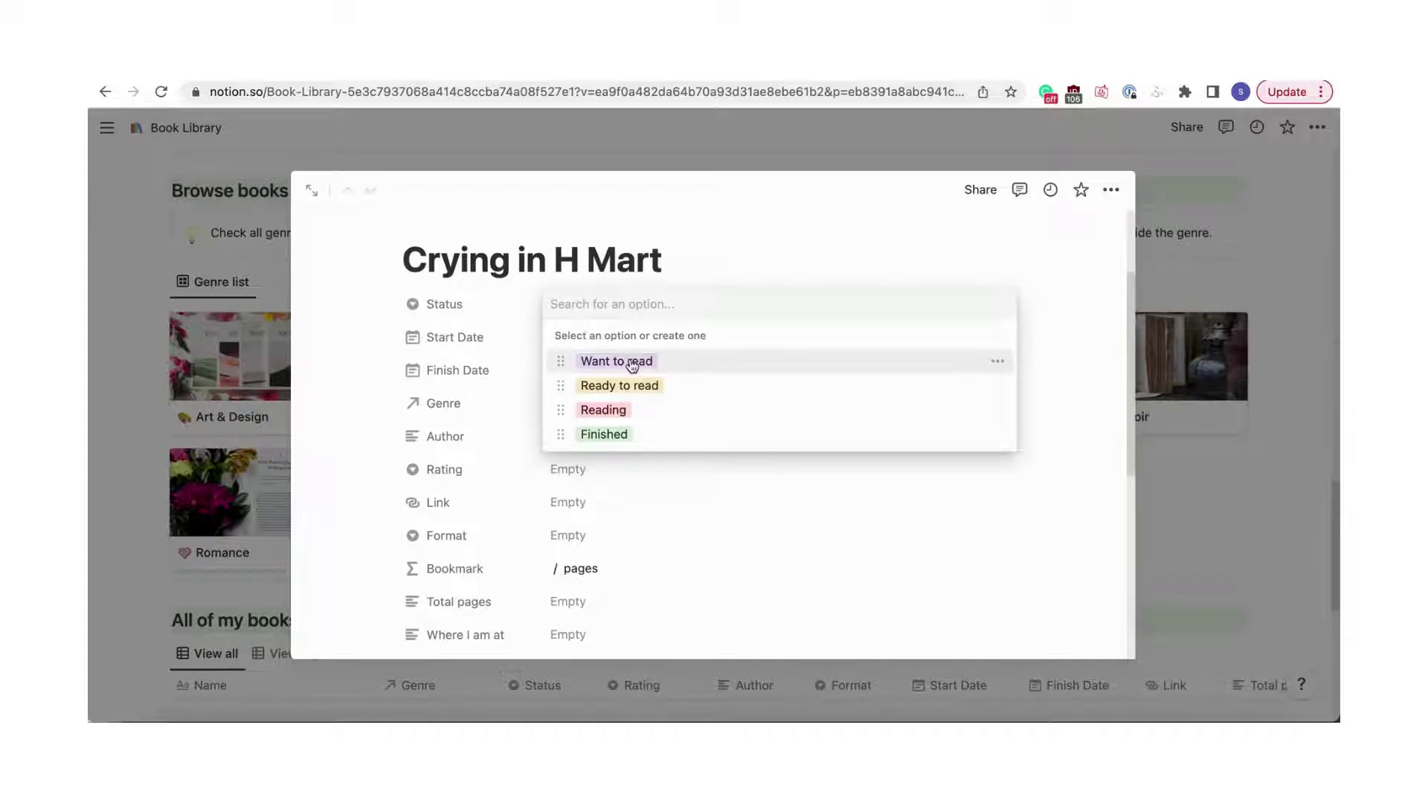
pyautogui.click(619, 386)
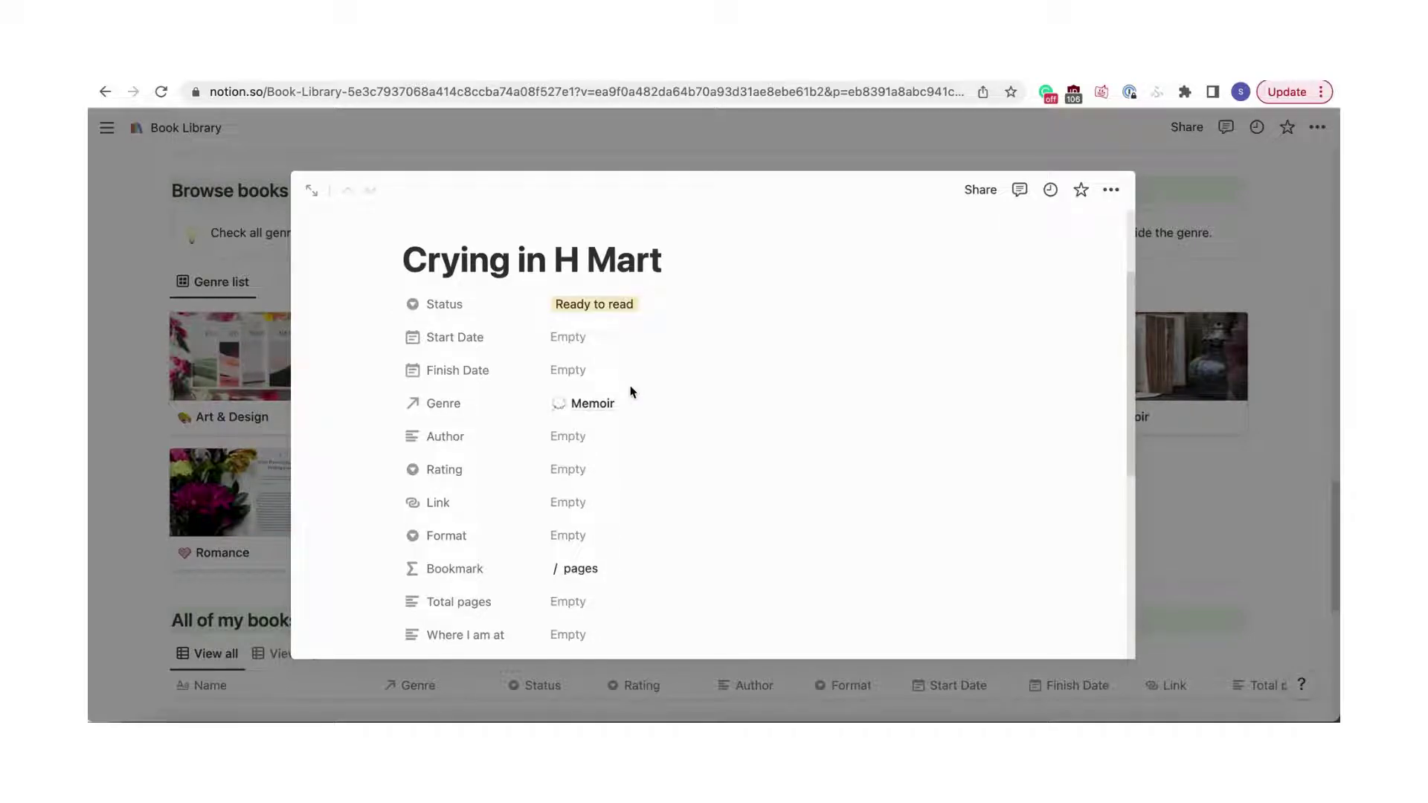
pyautogui.click(597, 339)
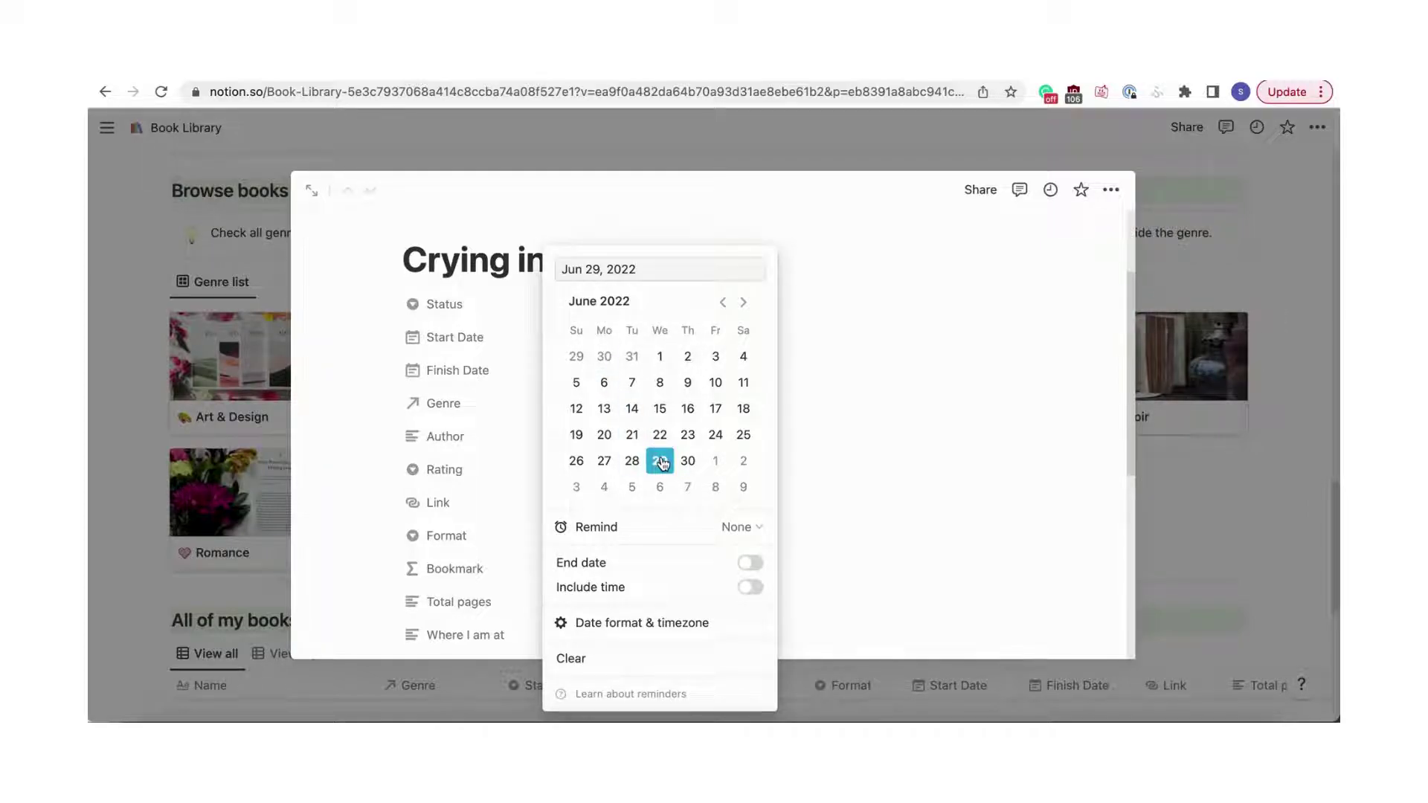
pyautogui.click(798, 425)
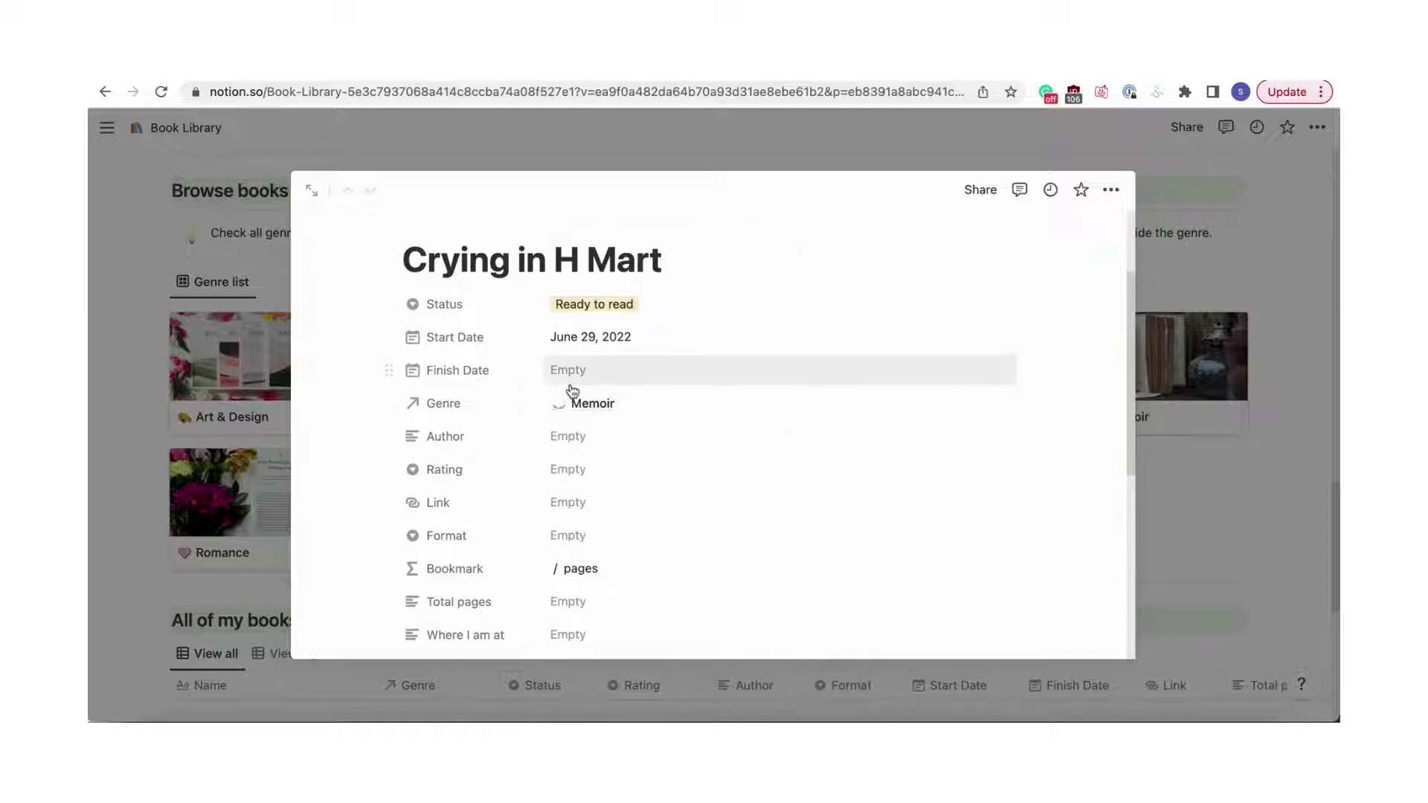
# Fill in the book's author name
pyautogui.click(587, 438)
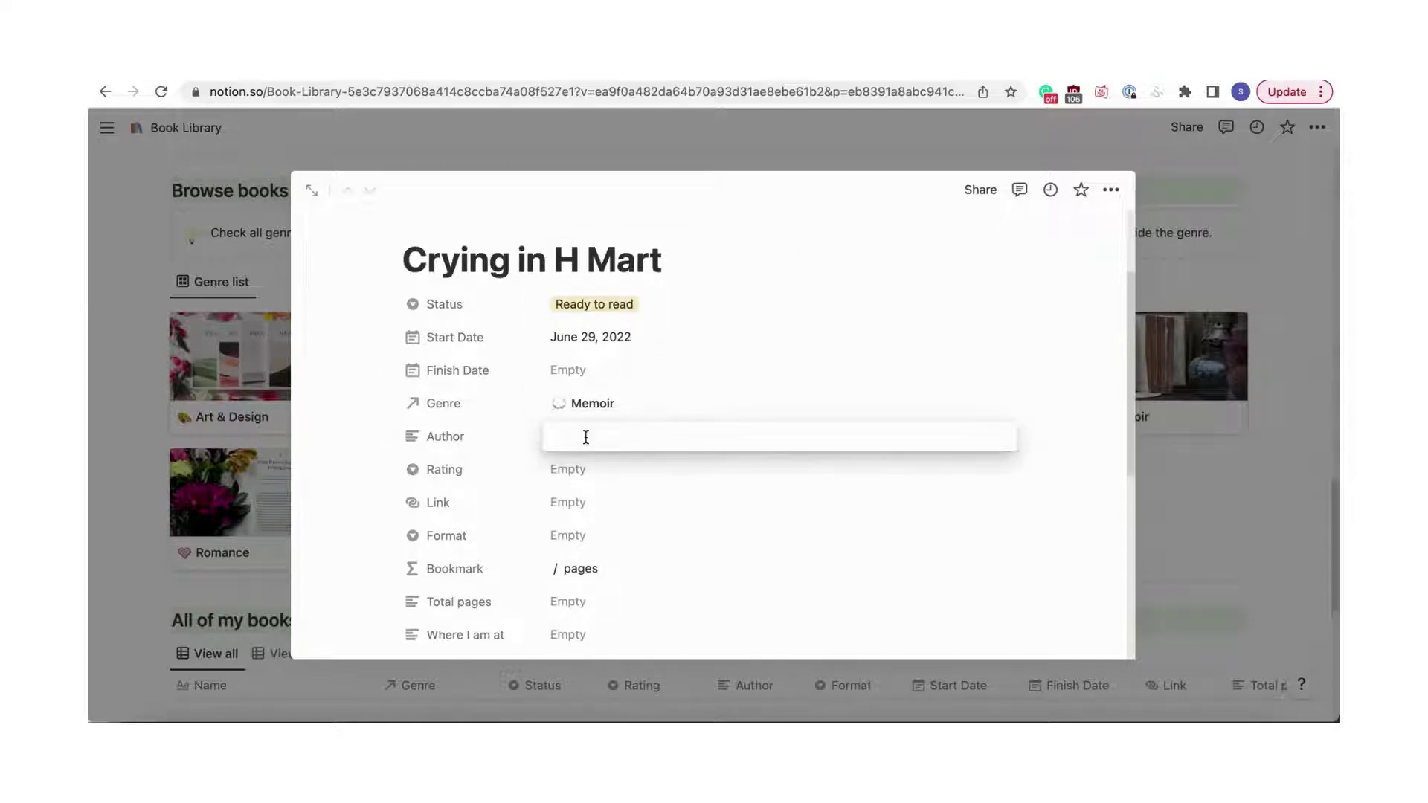
pyautogui.write('Michelle Zauner')
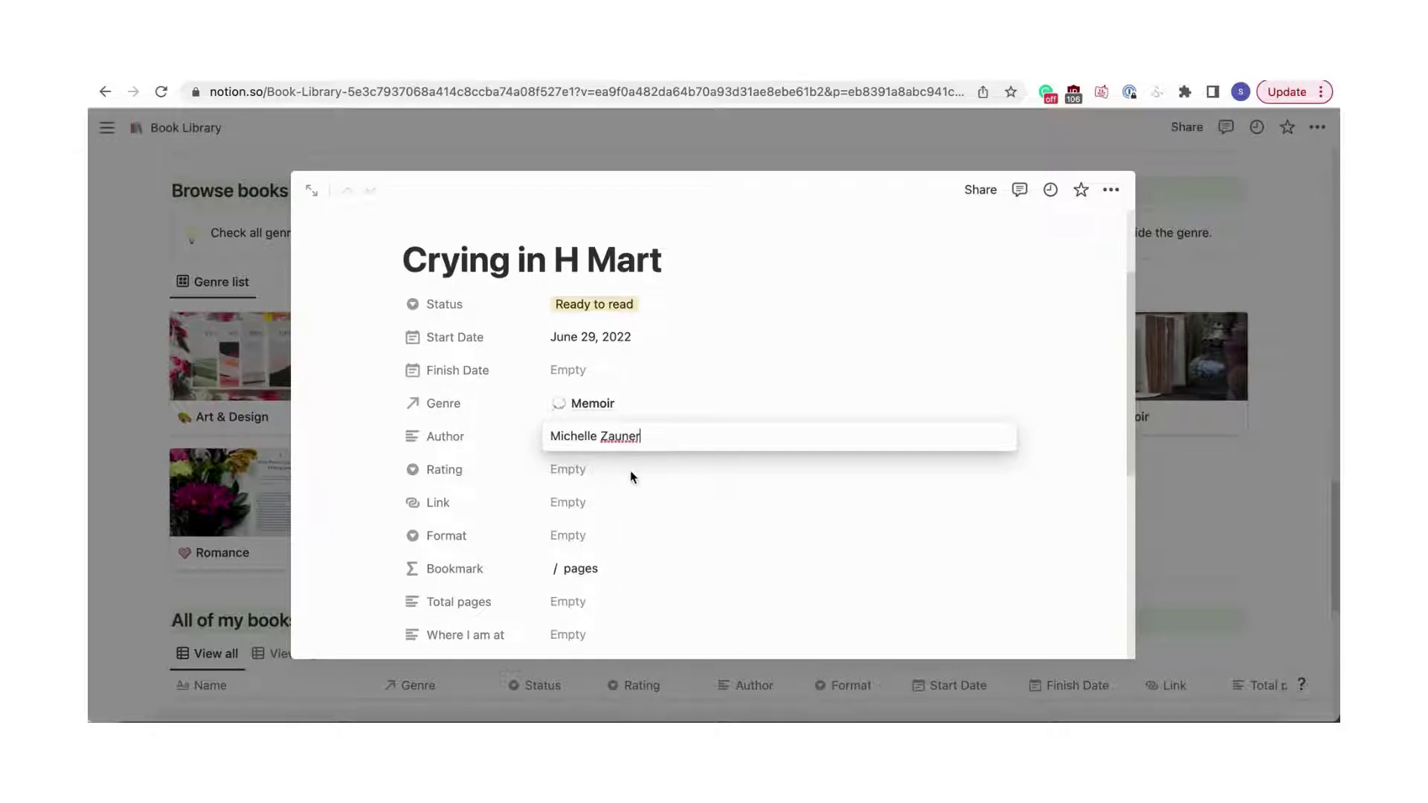
pyautogui.press('Return')
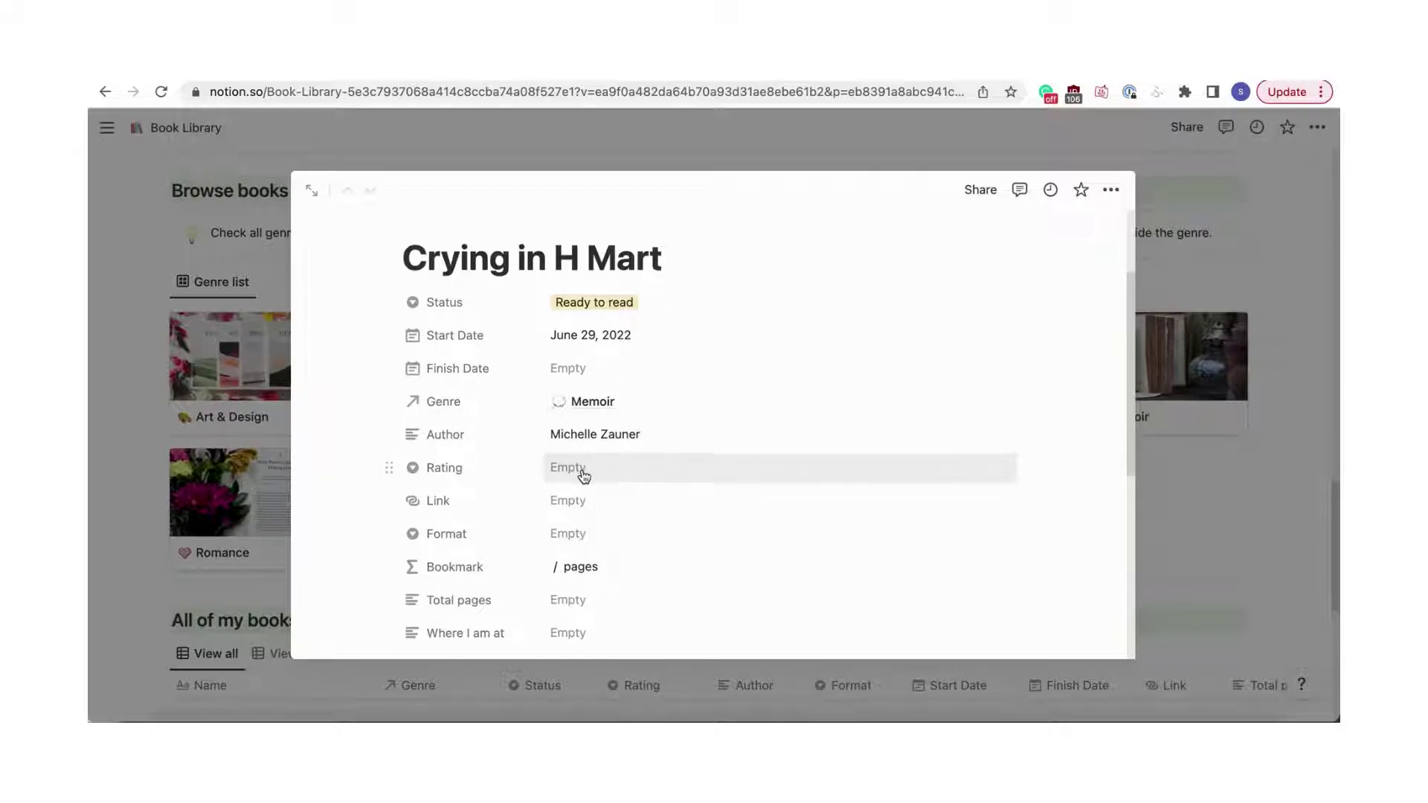
pyautogui.scroll(-2, 584, 476)
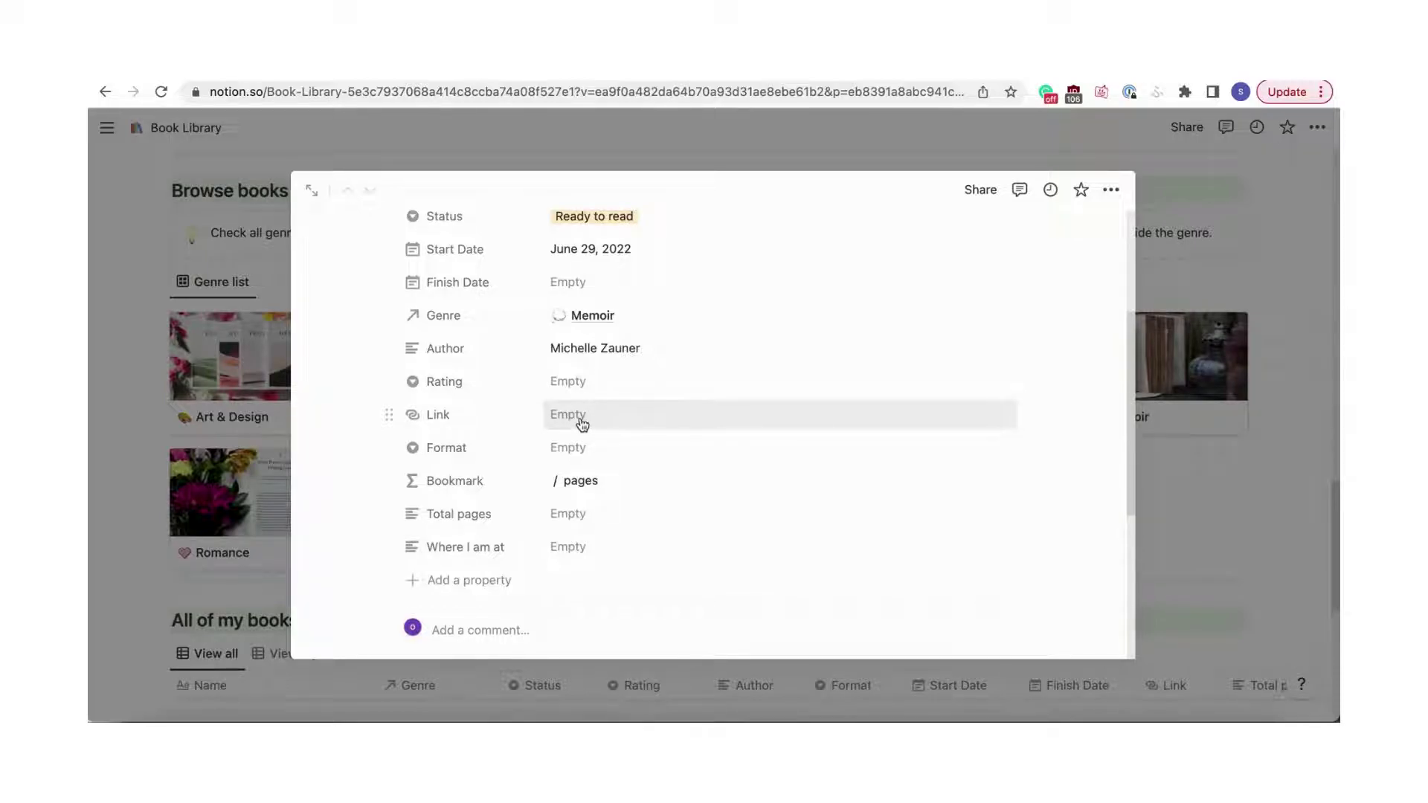
# Set format to Paperback, Total pages to 256, and 'Where I am at' to 0
pyautogui.click(577, 451)
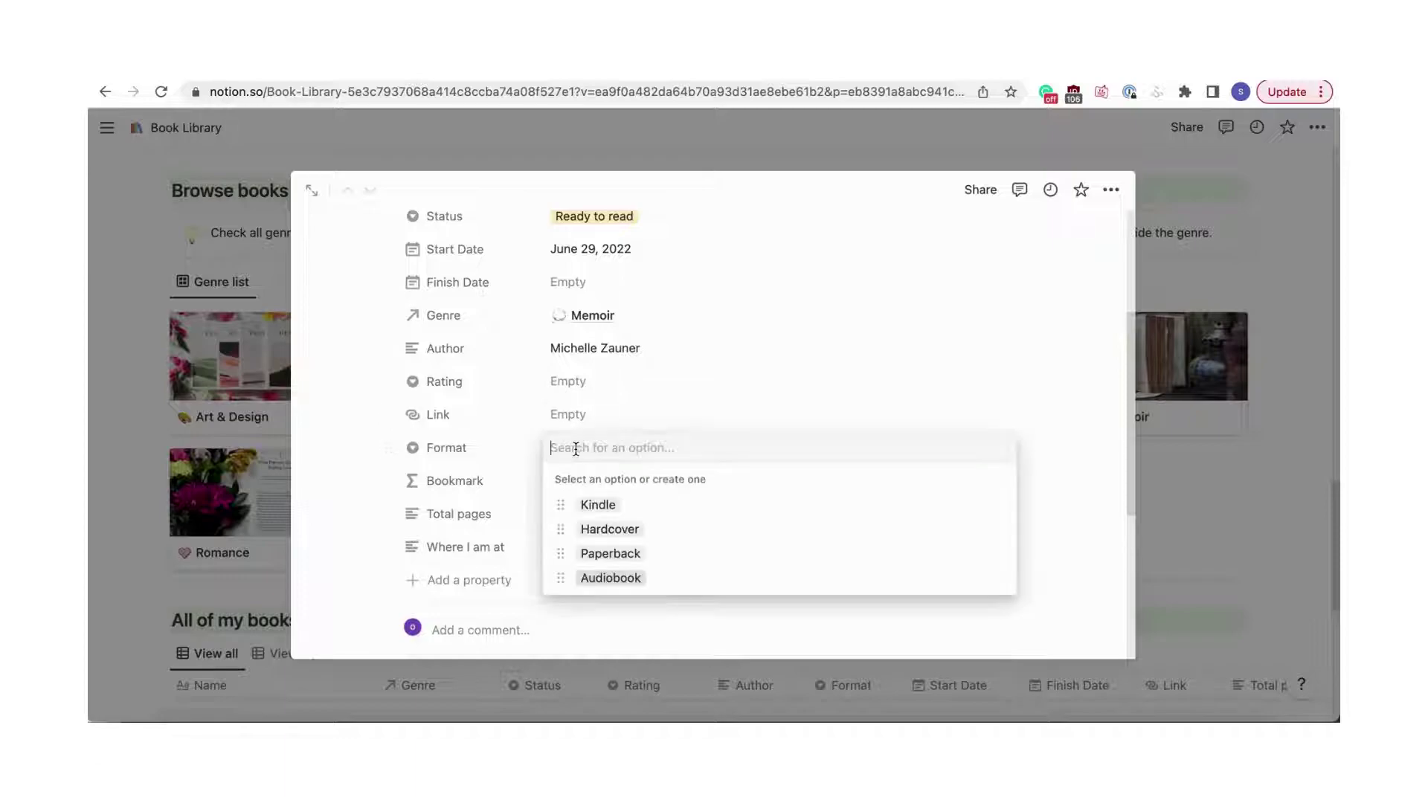
pyautogui.click(621, 554)
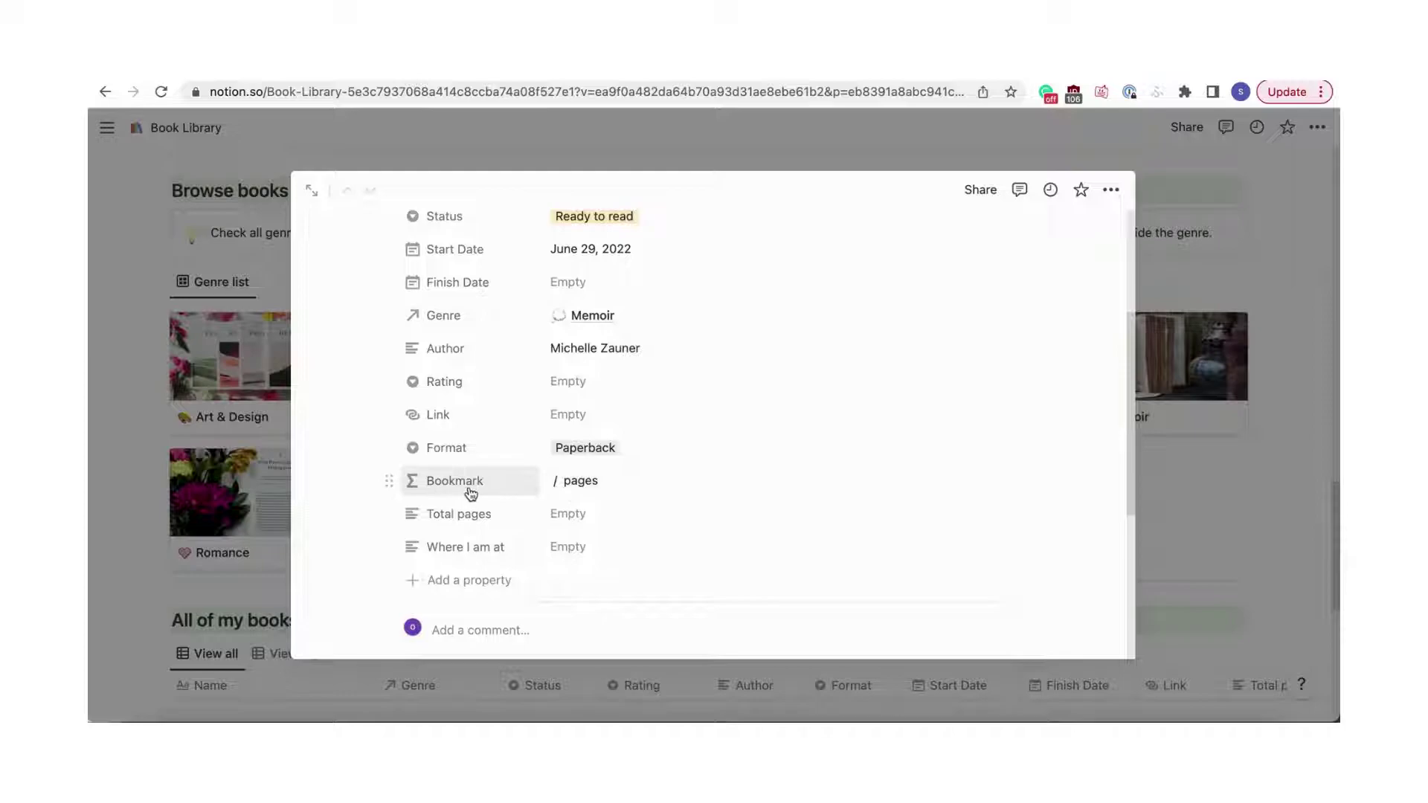
pyautogui.click(616, 519)
pyautogui.write('25')
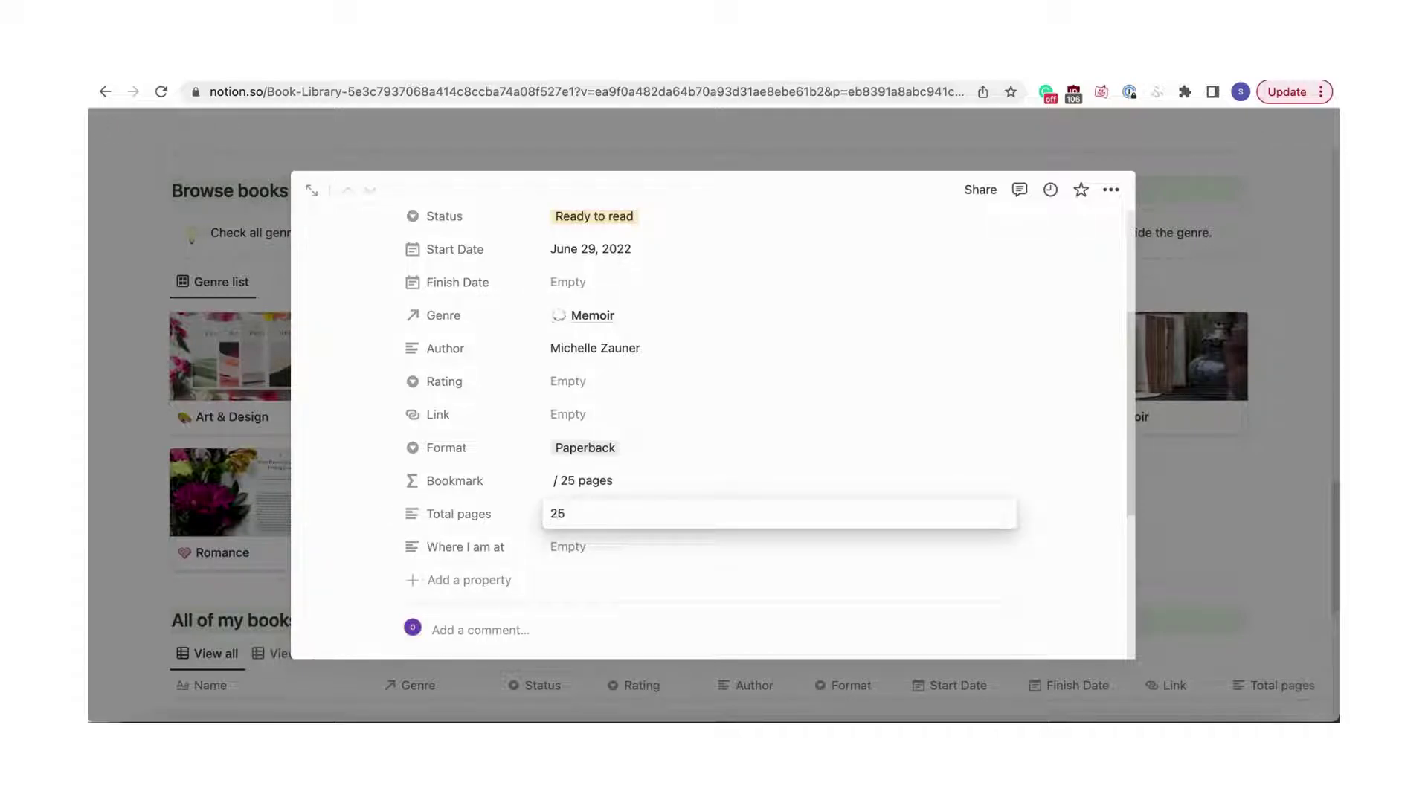
pyautogui.write('6')
pyautogui.click(622, 554)
pyautogui.click(591, 548)
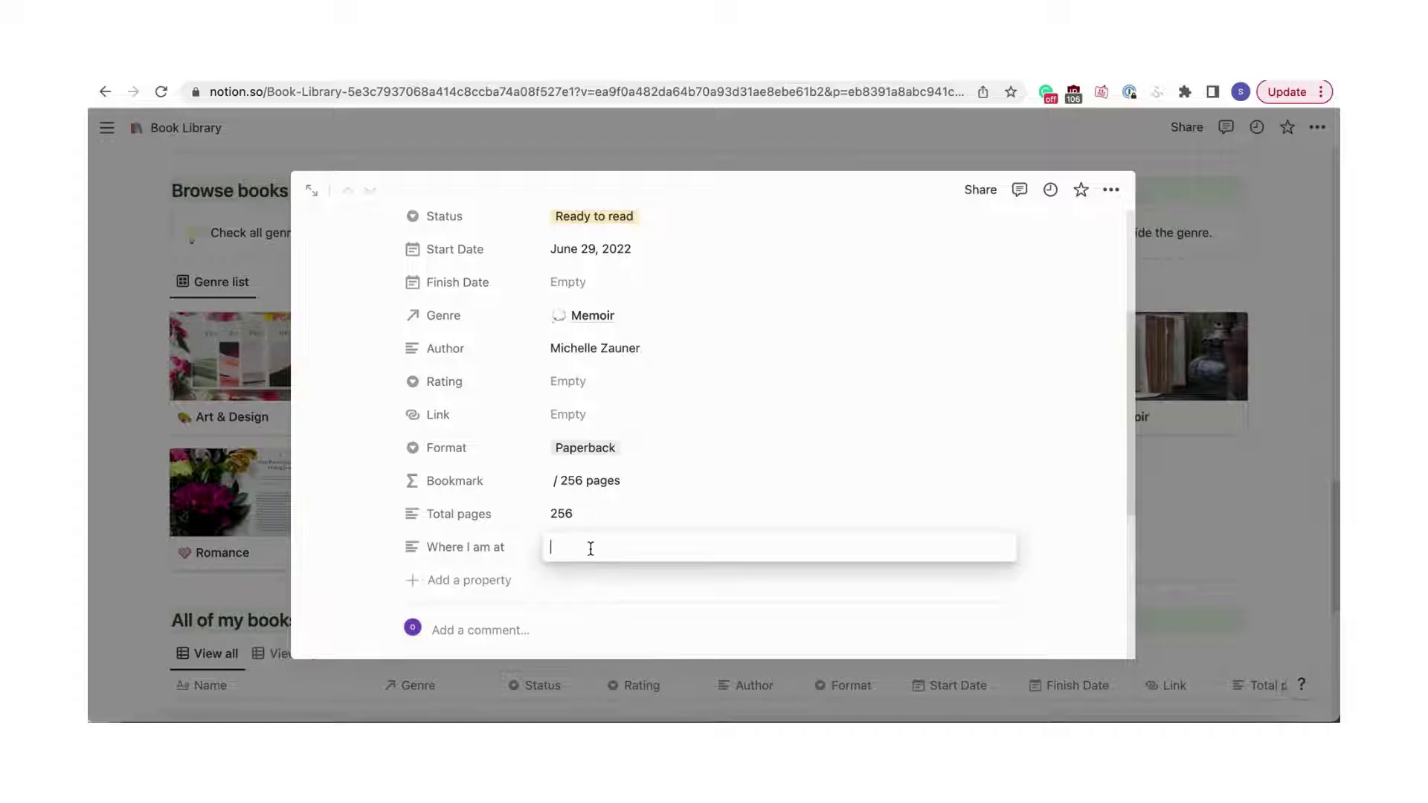
pyautogui.write('0')
pyautogui.press('Return')
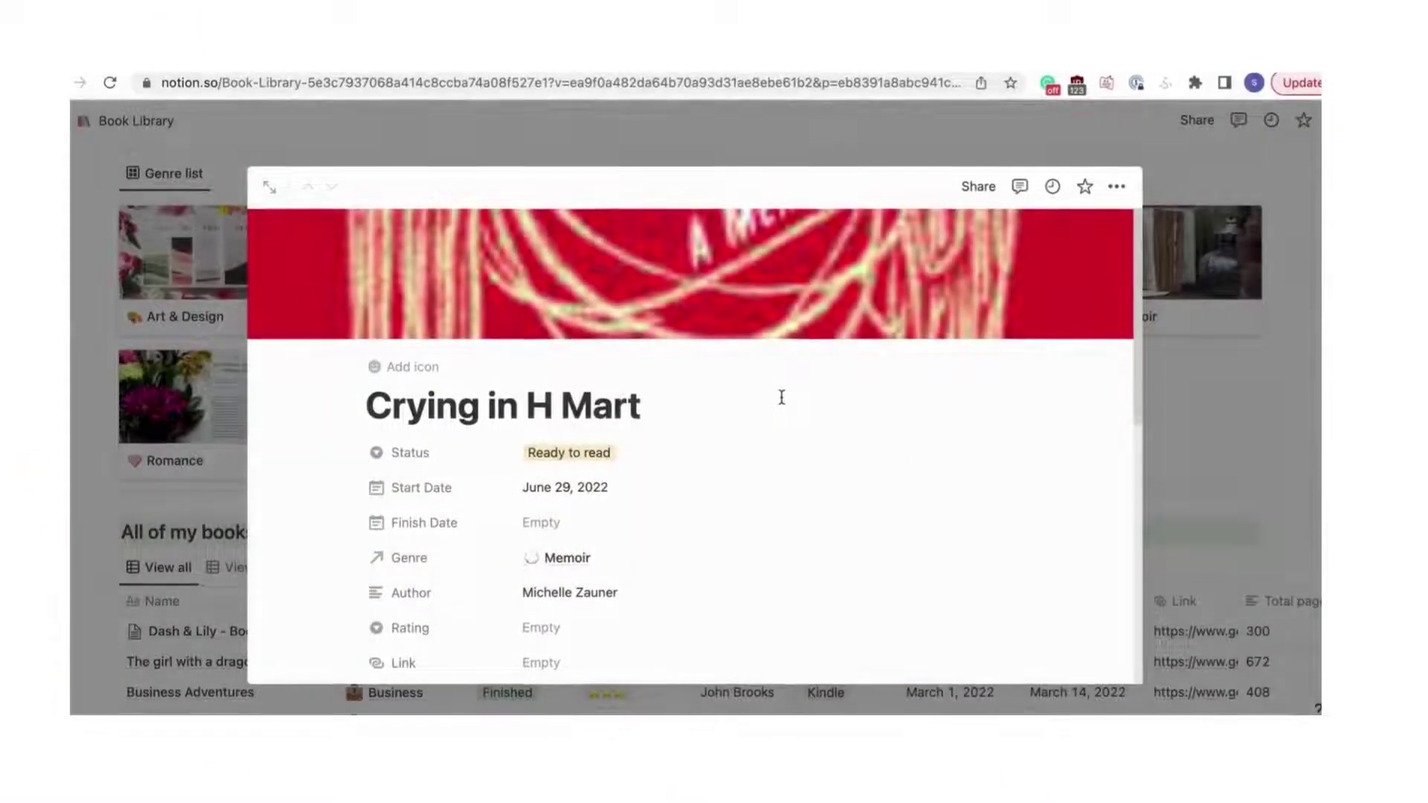
# Set the book's Status to Finished with a Finish Date of July 6, 2022
pyautogui.click(570, 455)
pyautogui.click(622, 578)
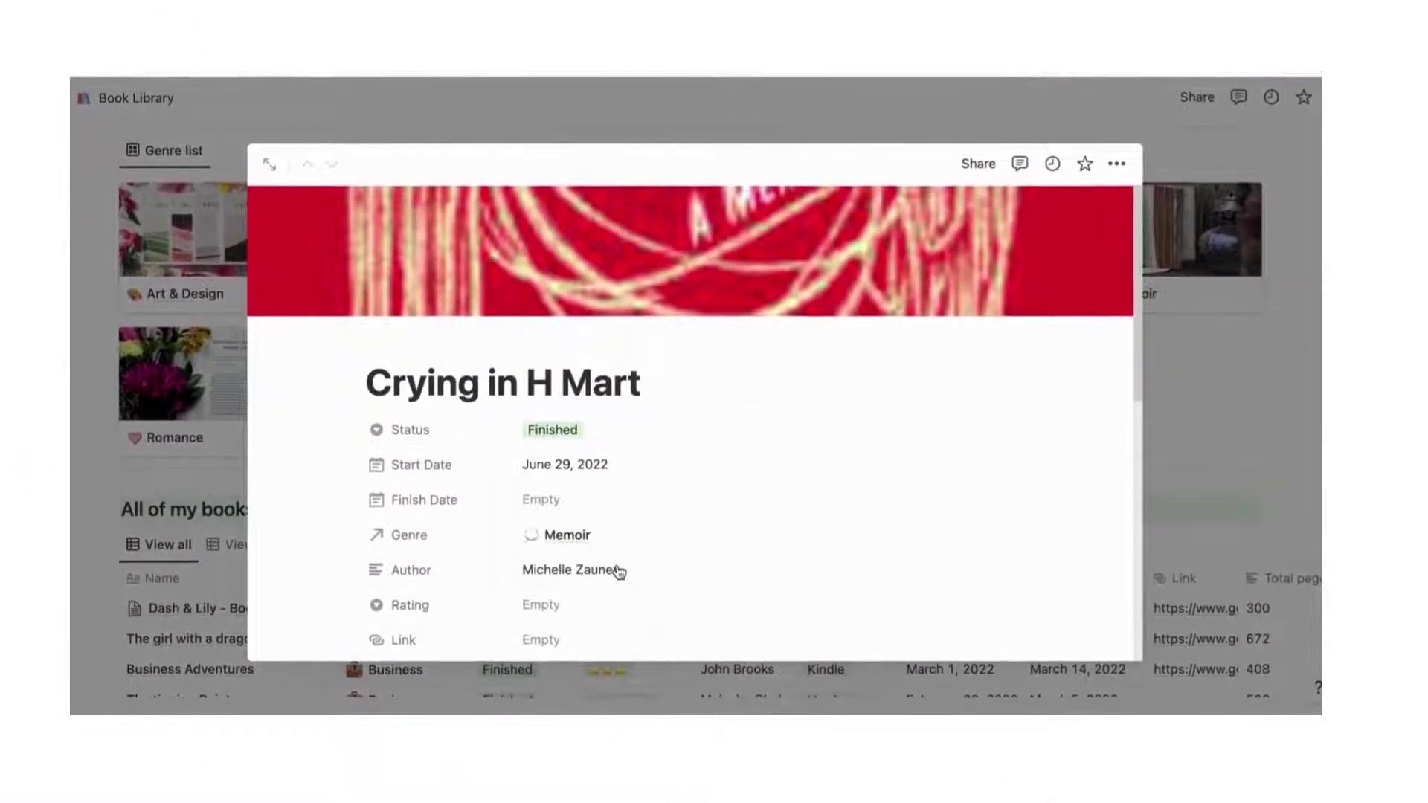
pyautogui.click(595, 511)
pyautogui.click(727, 276)
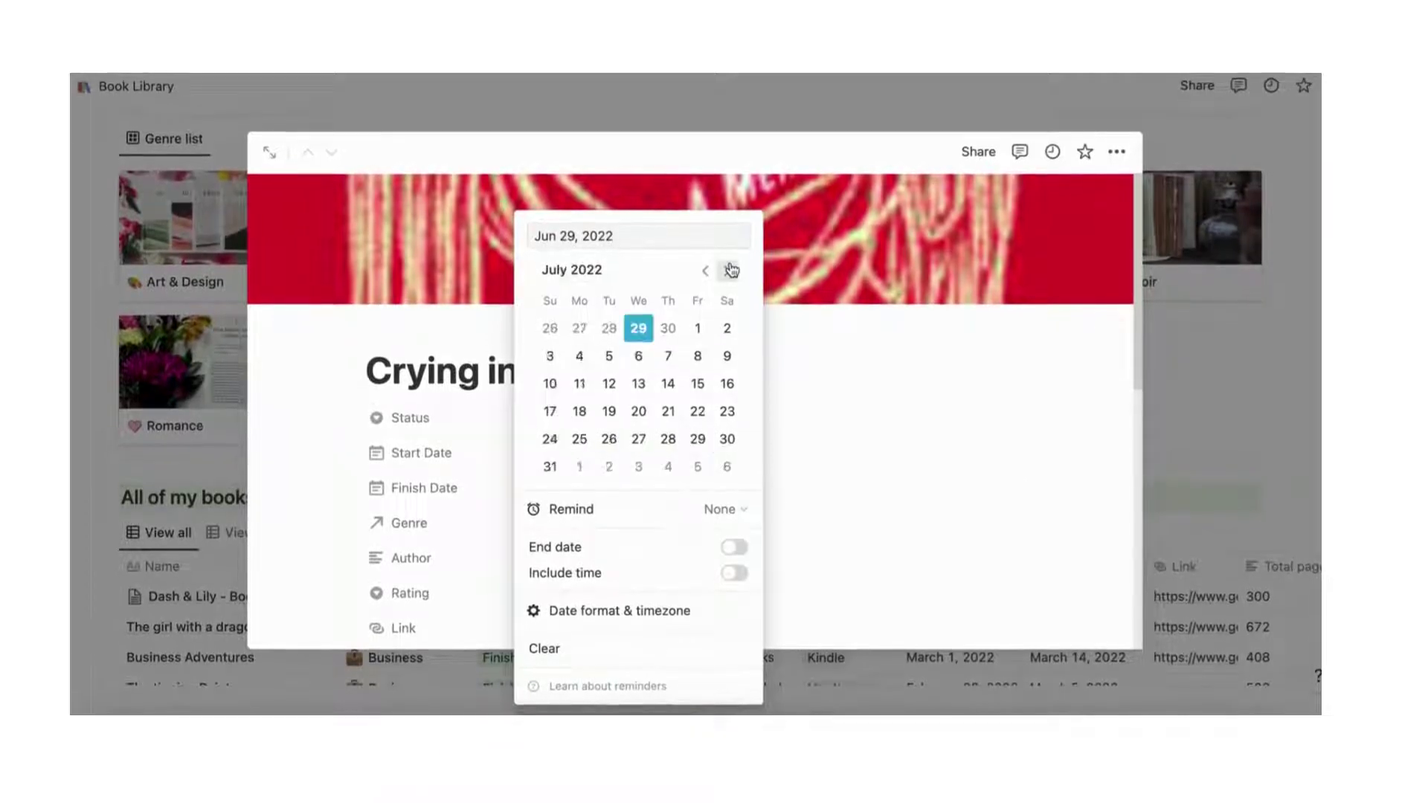
pyautogui.click(639, 356)
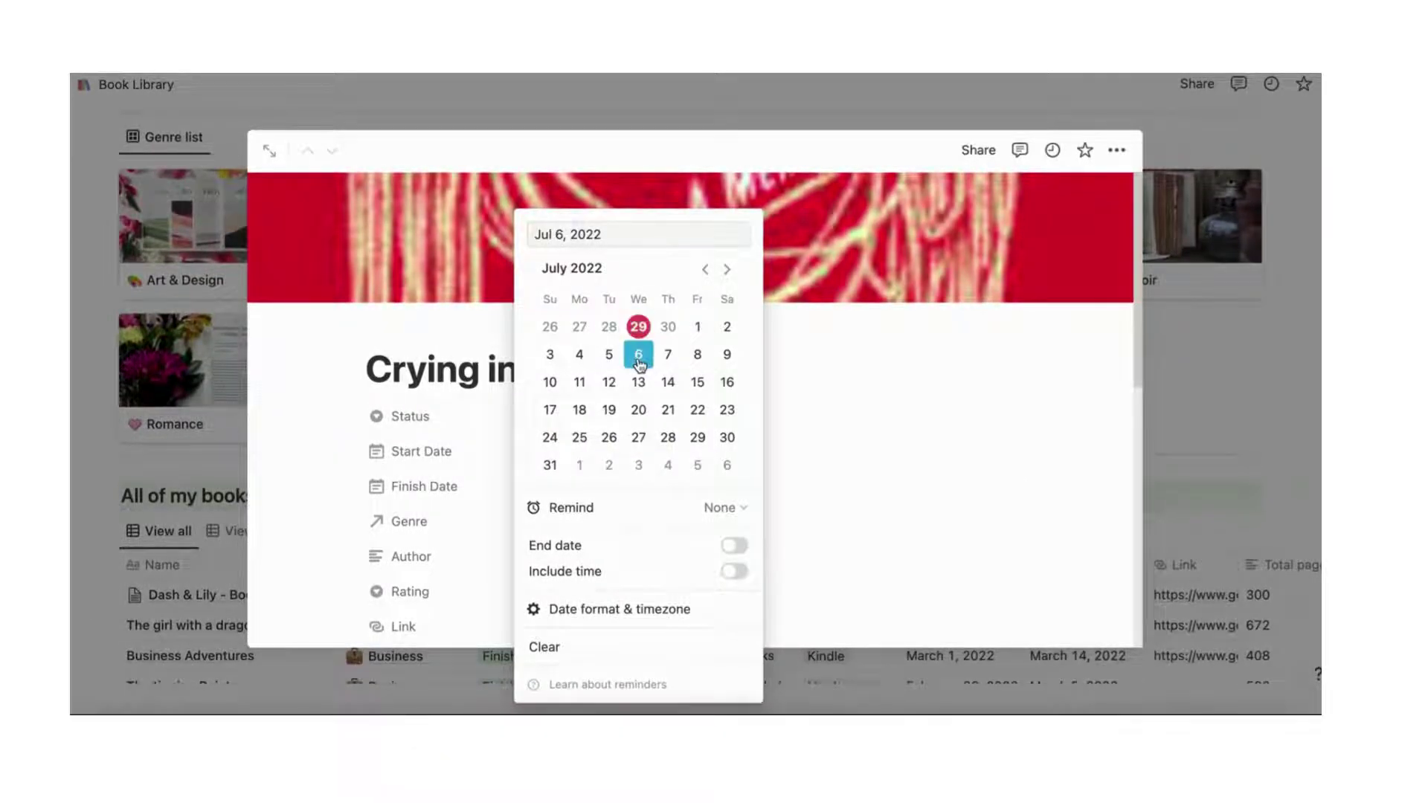
pyautogui.click(808, 522)
# Rate the book five stars and apply the 'Write your reviews' template
pyautogui.scroll(-4, 749, 526)
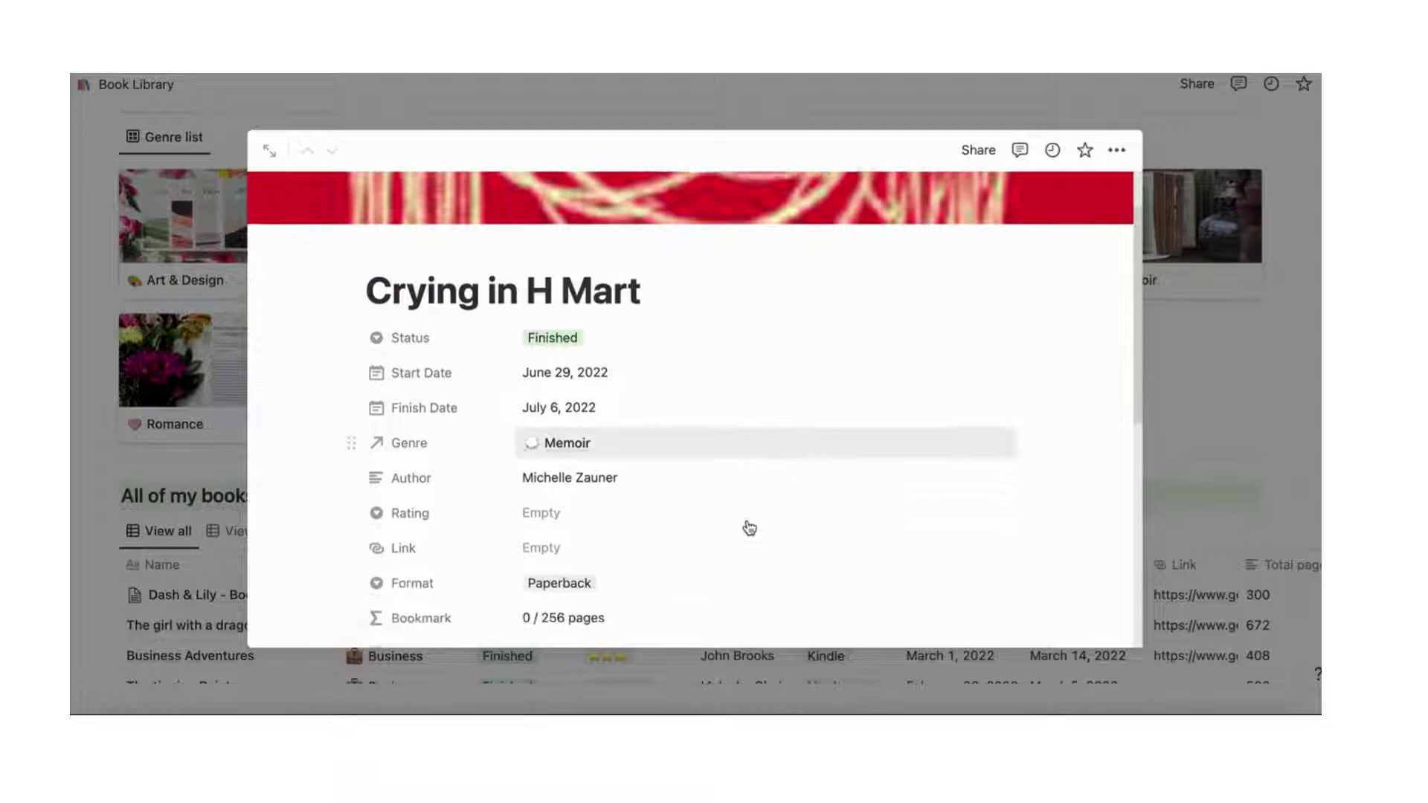
pyautogui.click(566, 397)
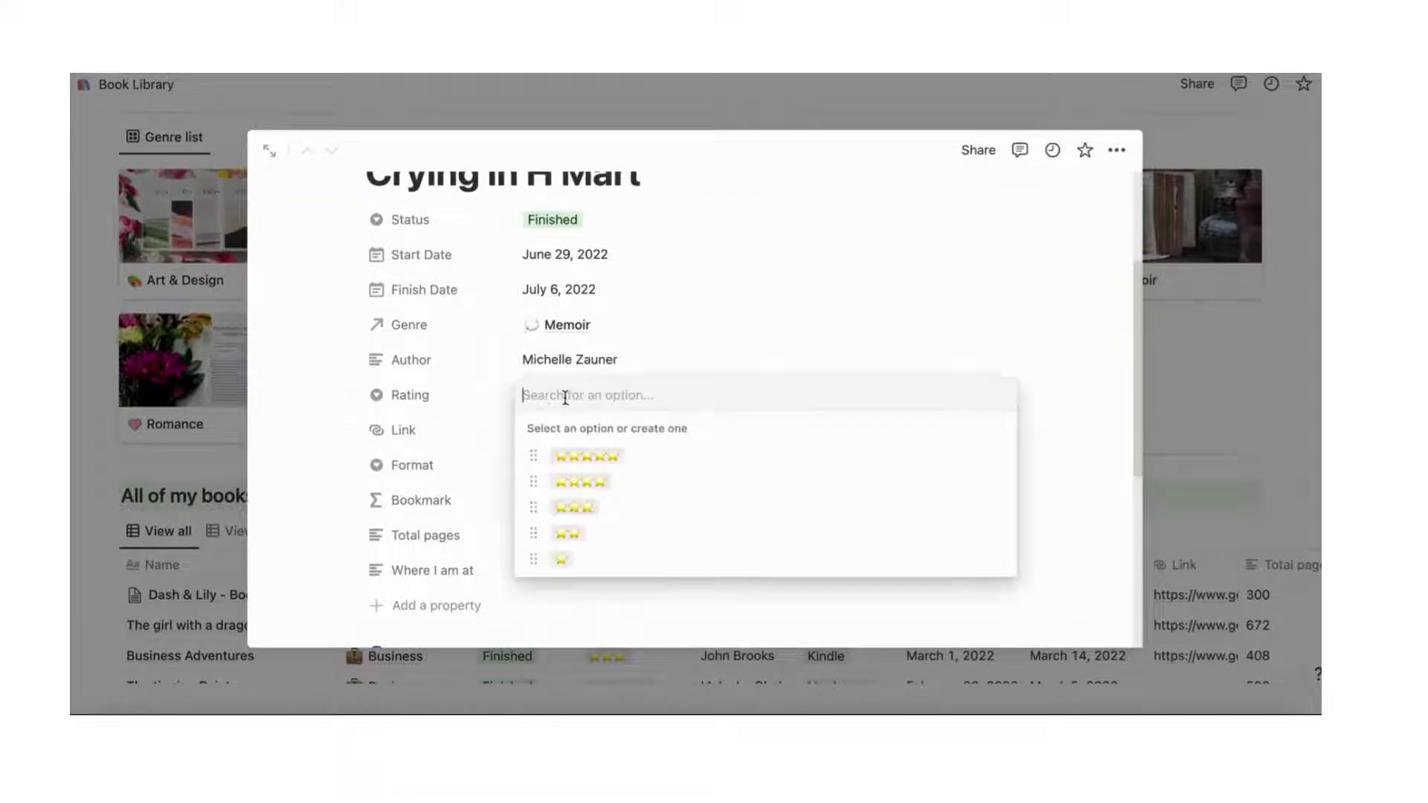
pyautogui.click(591, 458)
pyautogui.scroll(-5, 727, 461)
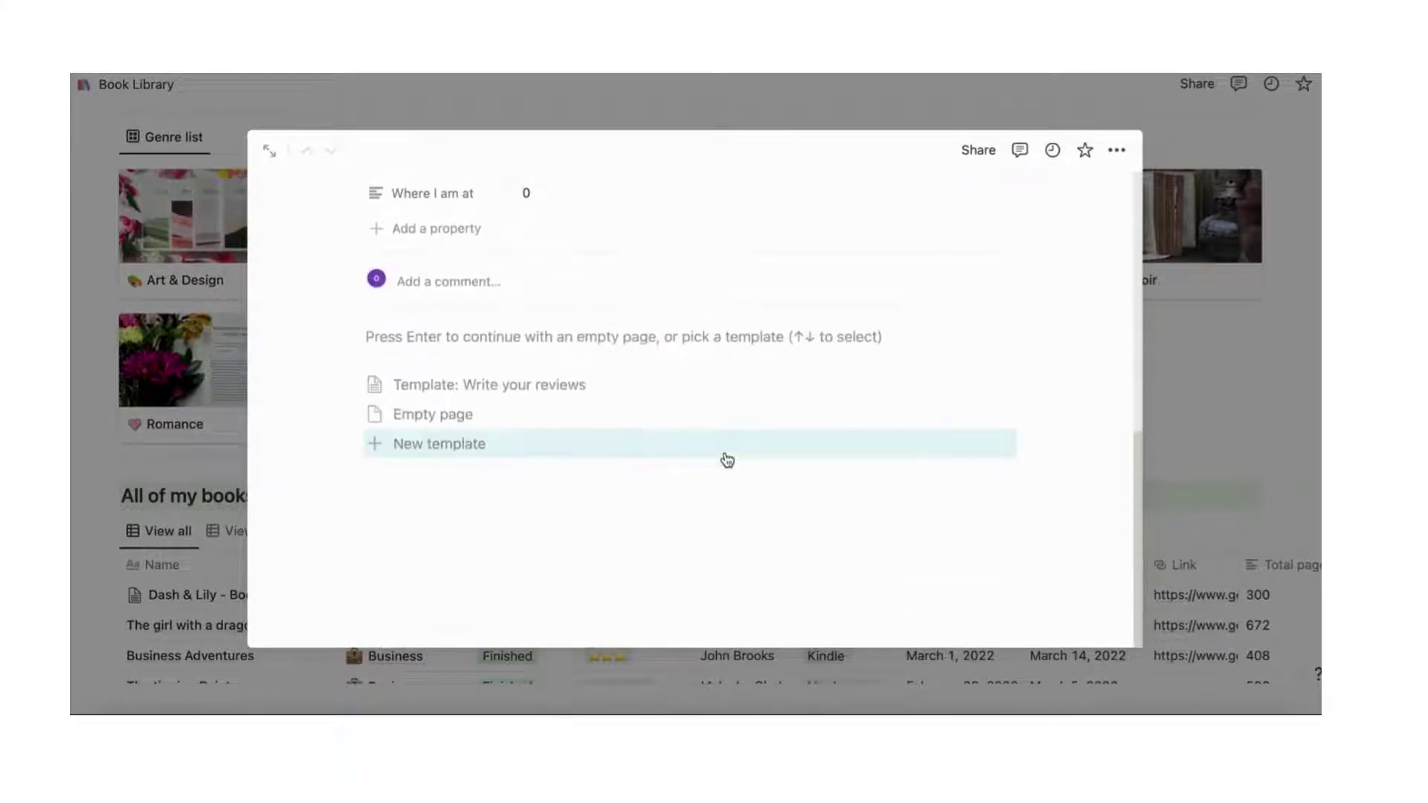
pyautogui.click(510, 387)
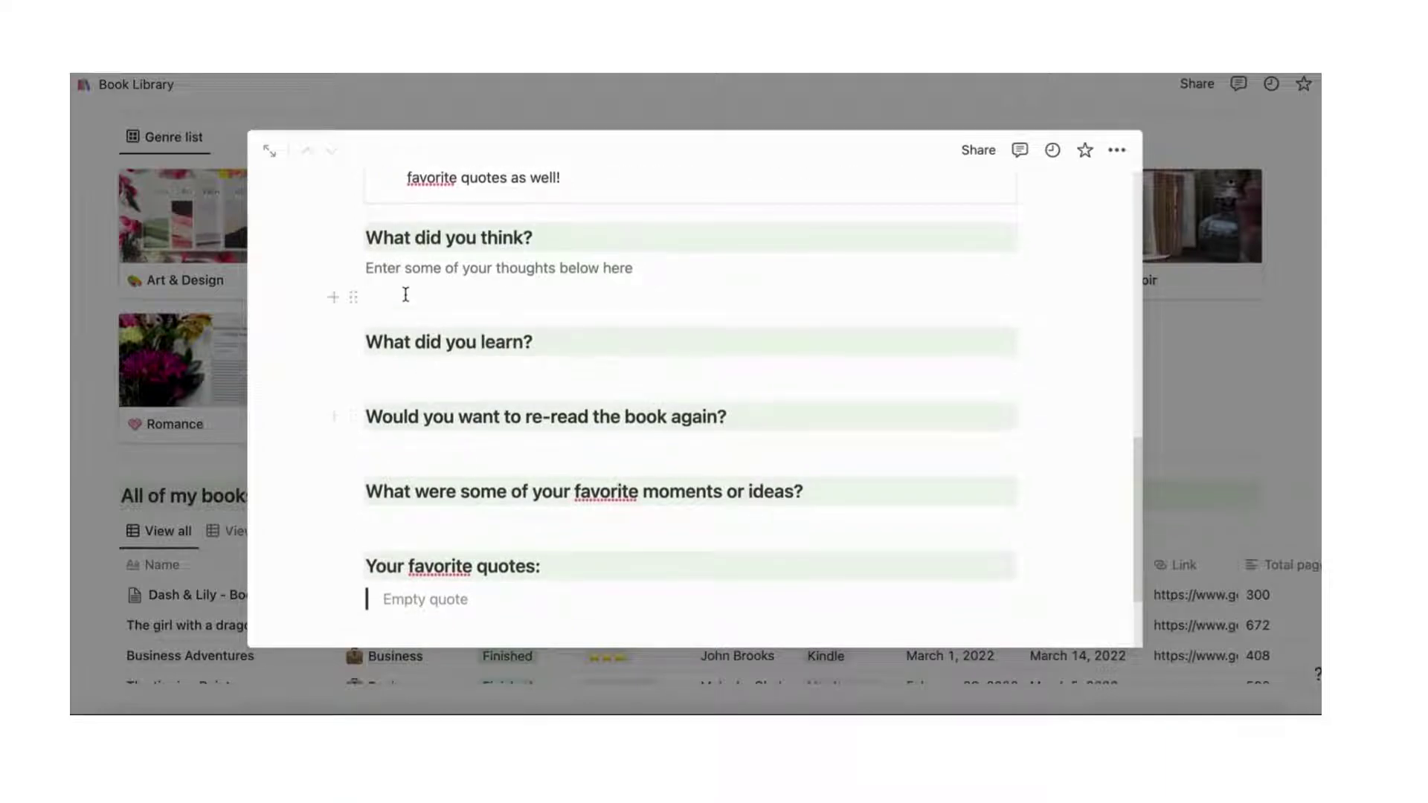
# Select the 'What did you think?' prompt and empty answer blocks, then review the template
pyautogui.moveTo(405, 295); pyautogui.dragTo(395, 272)
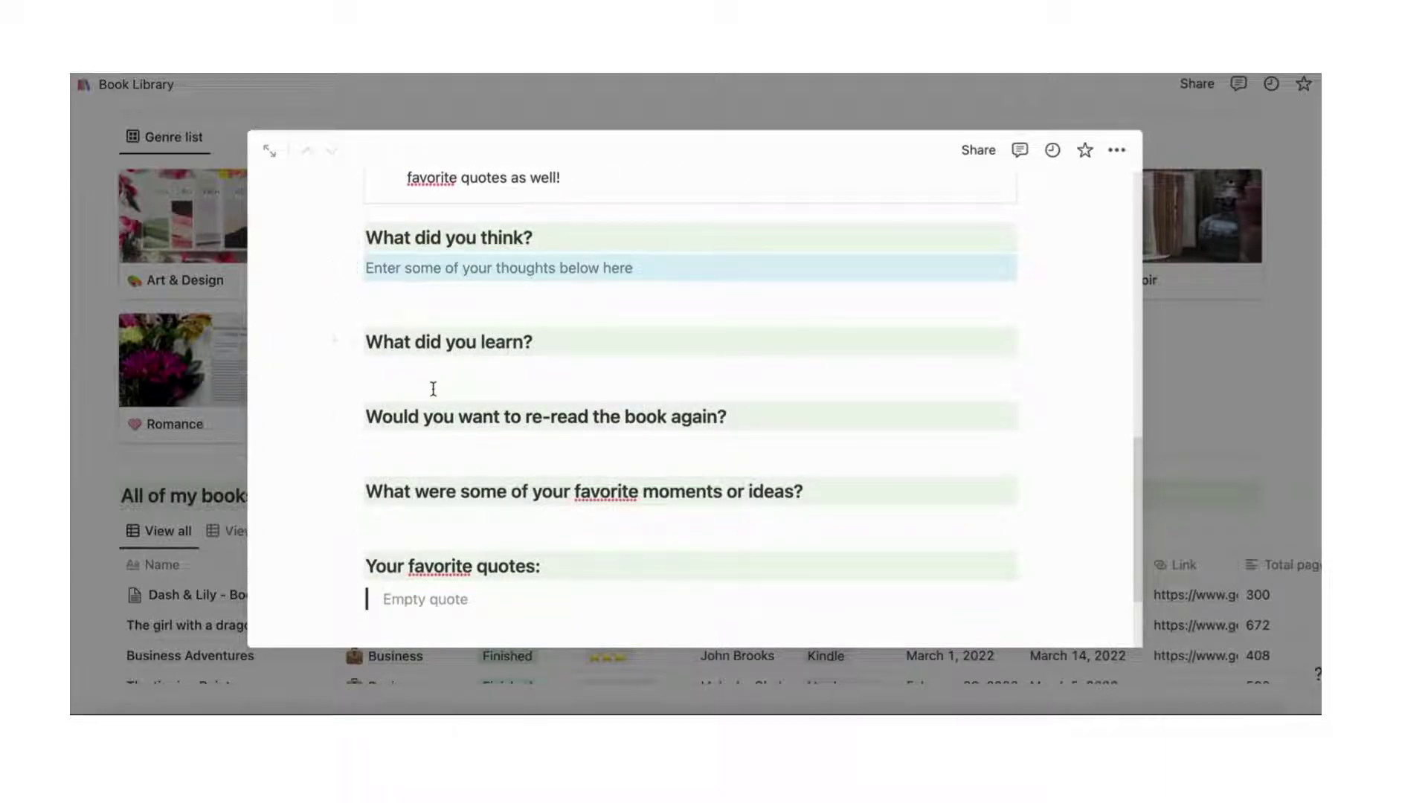
pyautogui.moveTo(433, 389); pyautogui.dragTo(425, 365)
pyautogui.moveTo(424, 455); pyautogui.dragTo(421, 447)
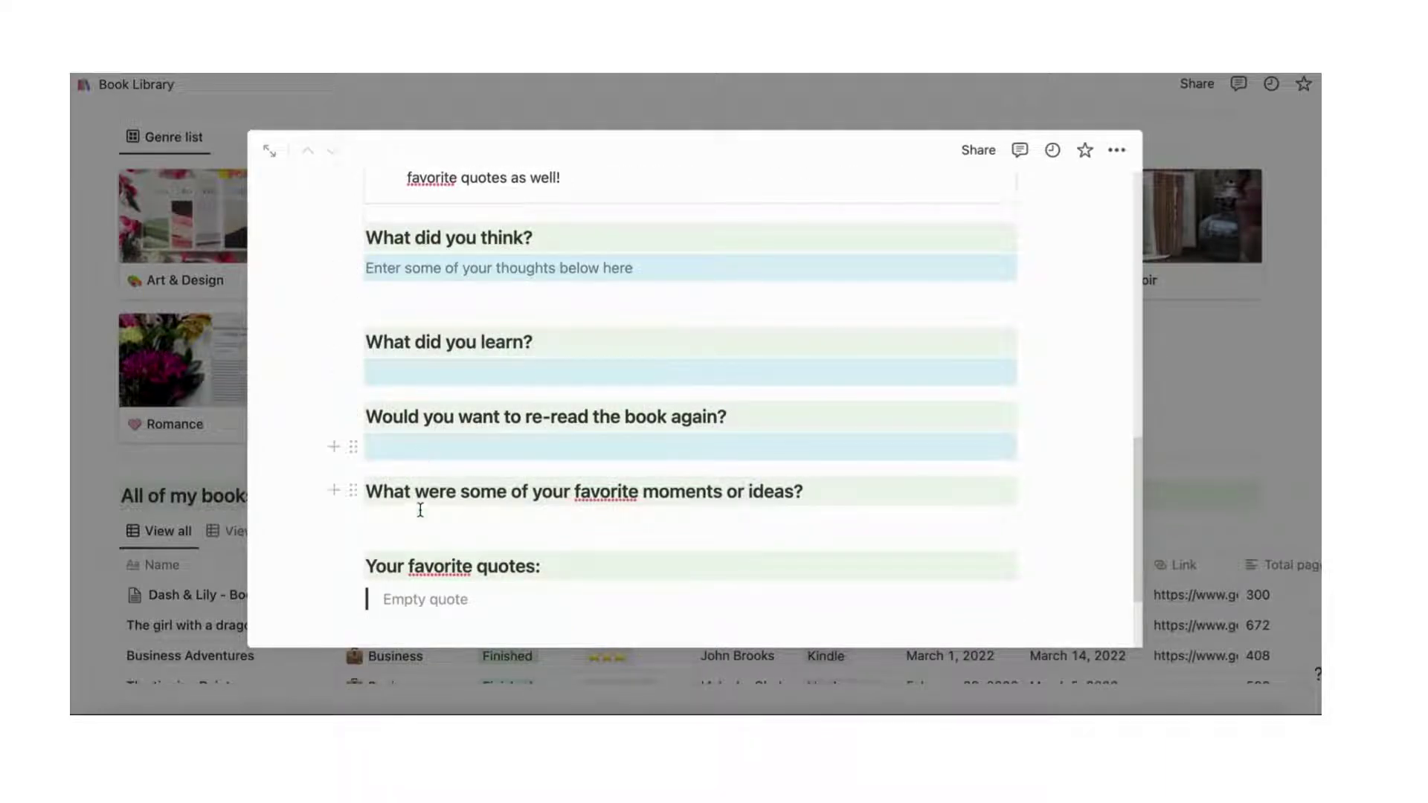
pyautogui.moveTo(417, 510); pyautogui.dragTo(408, 516)
pyautogui.scroll(-1, 415, 526)
pyautogui.scroll(-2, 415, 526)
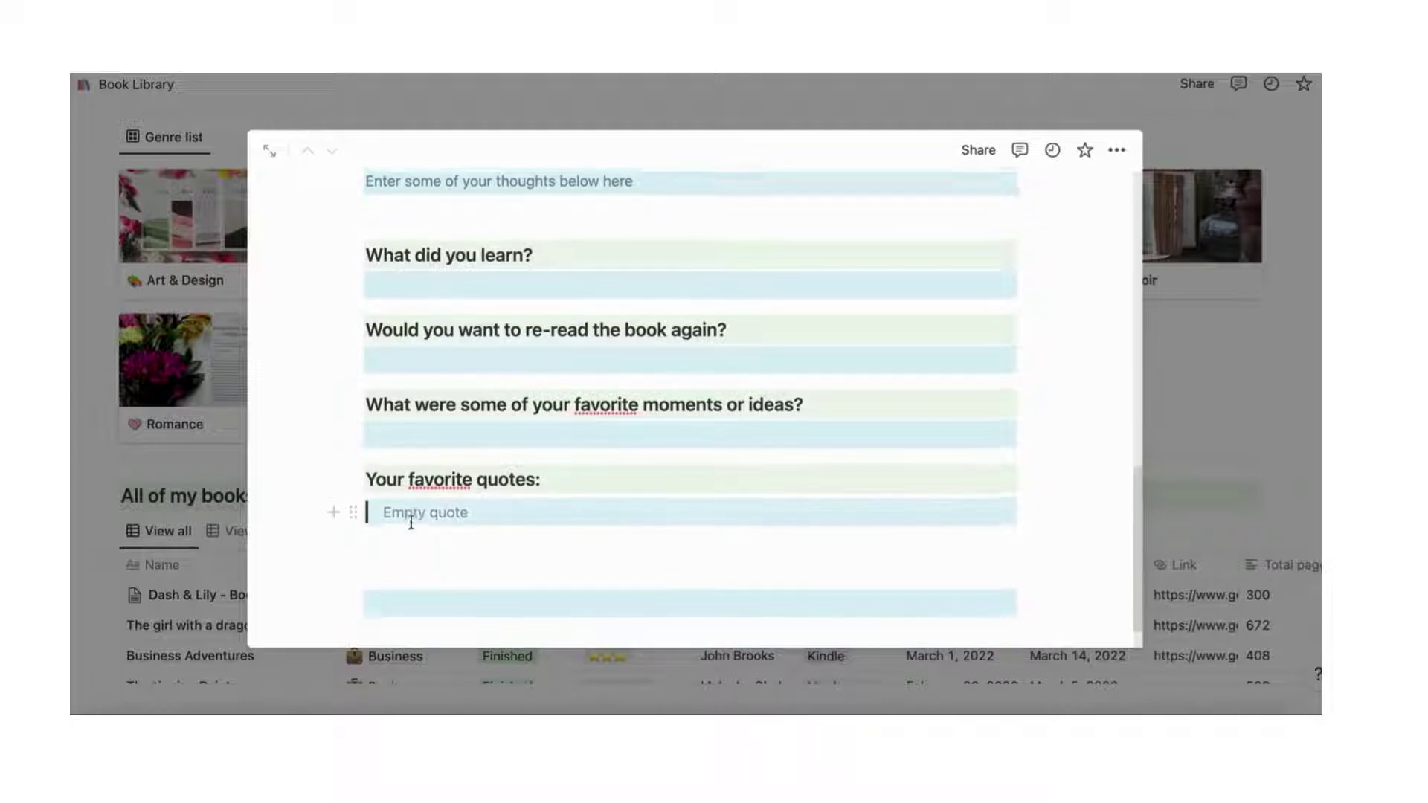
pyautogui.scroll(10, 411, 522)
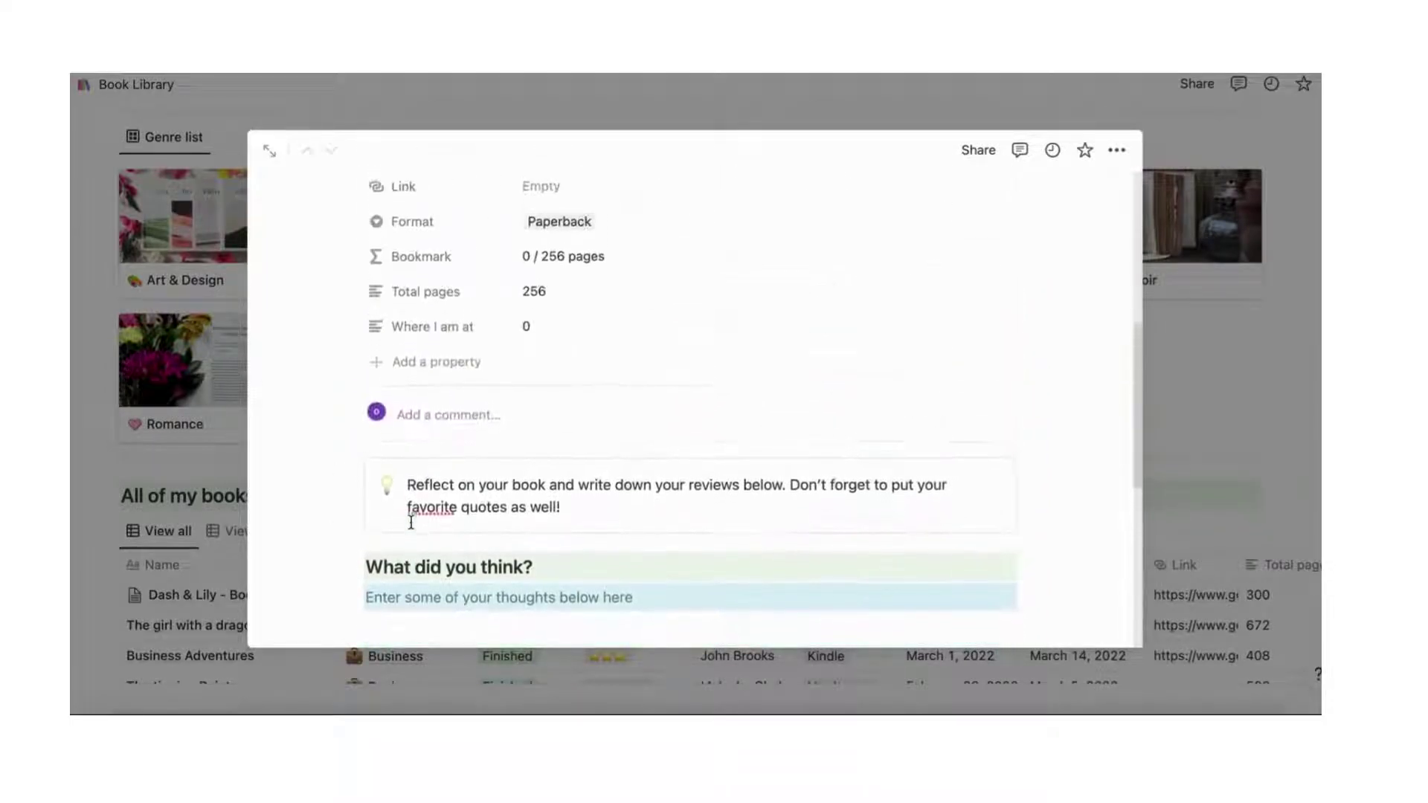
pyautogui.scroll(3, 410, 522)
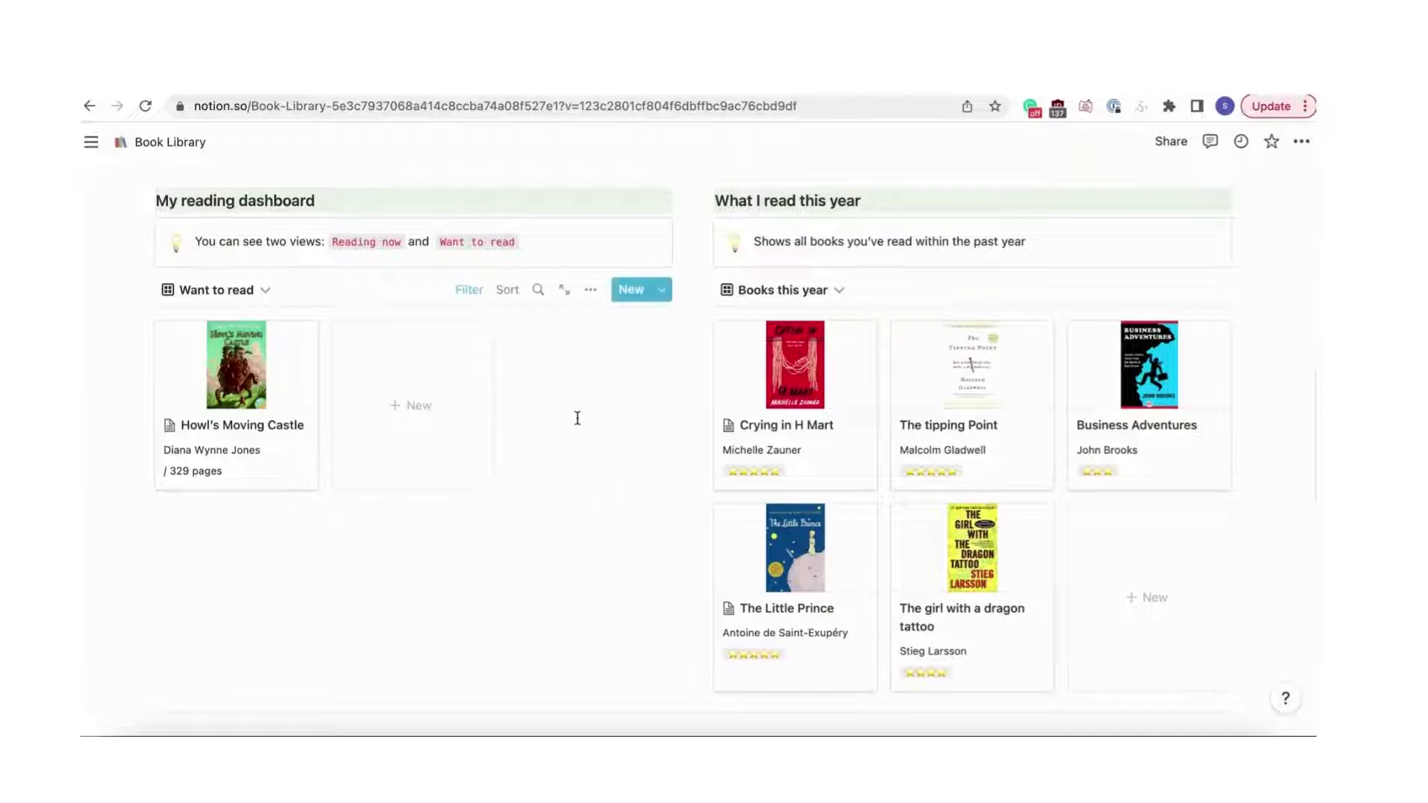
# Switch the dashboard gallery to the Reading now view, then back to Want to read
pyautogui.scroll(1, 577, 418)
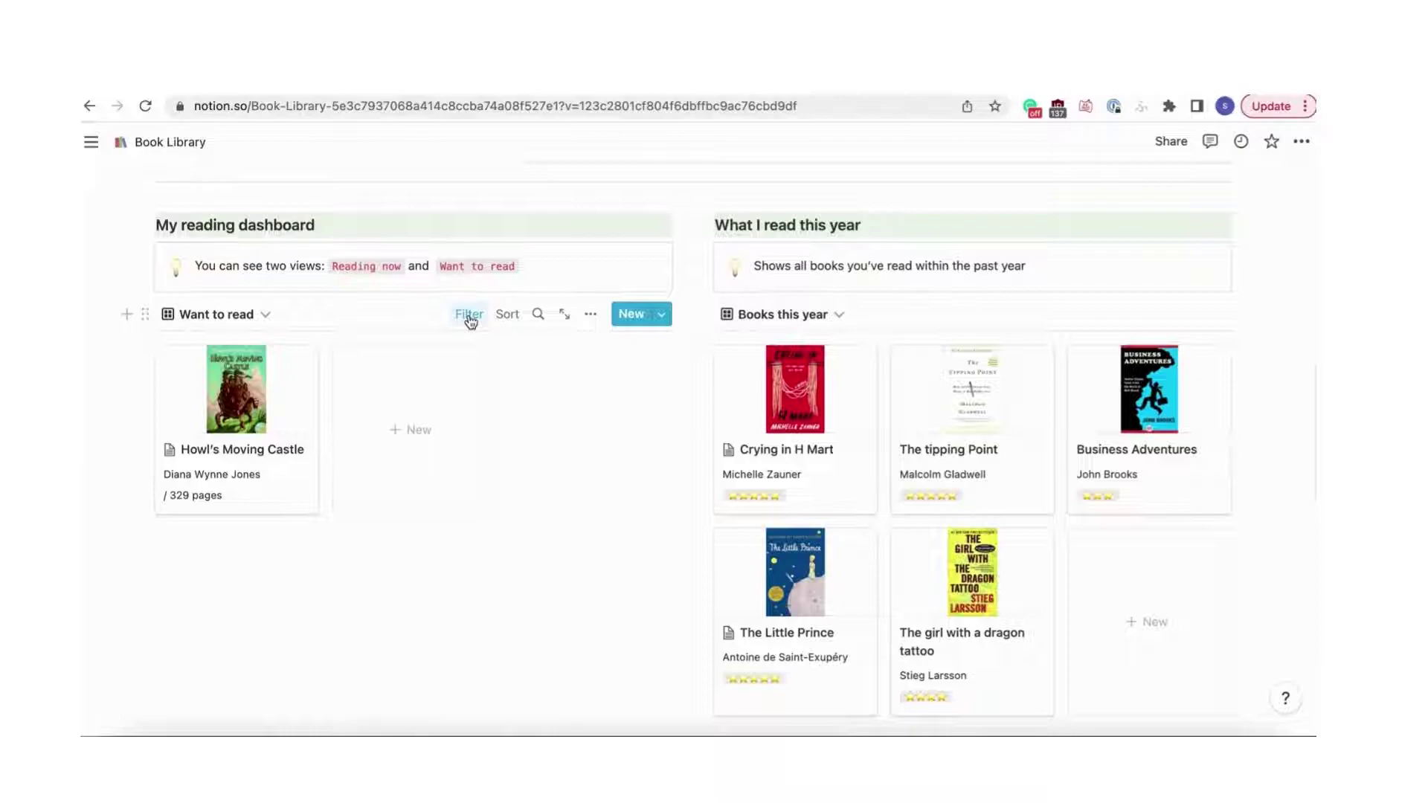
pyautogui.click(257, 316)
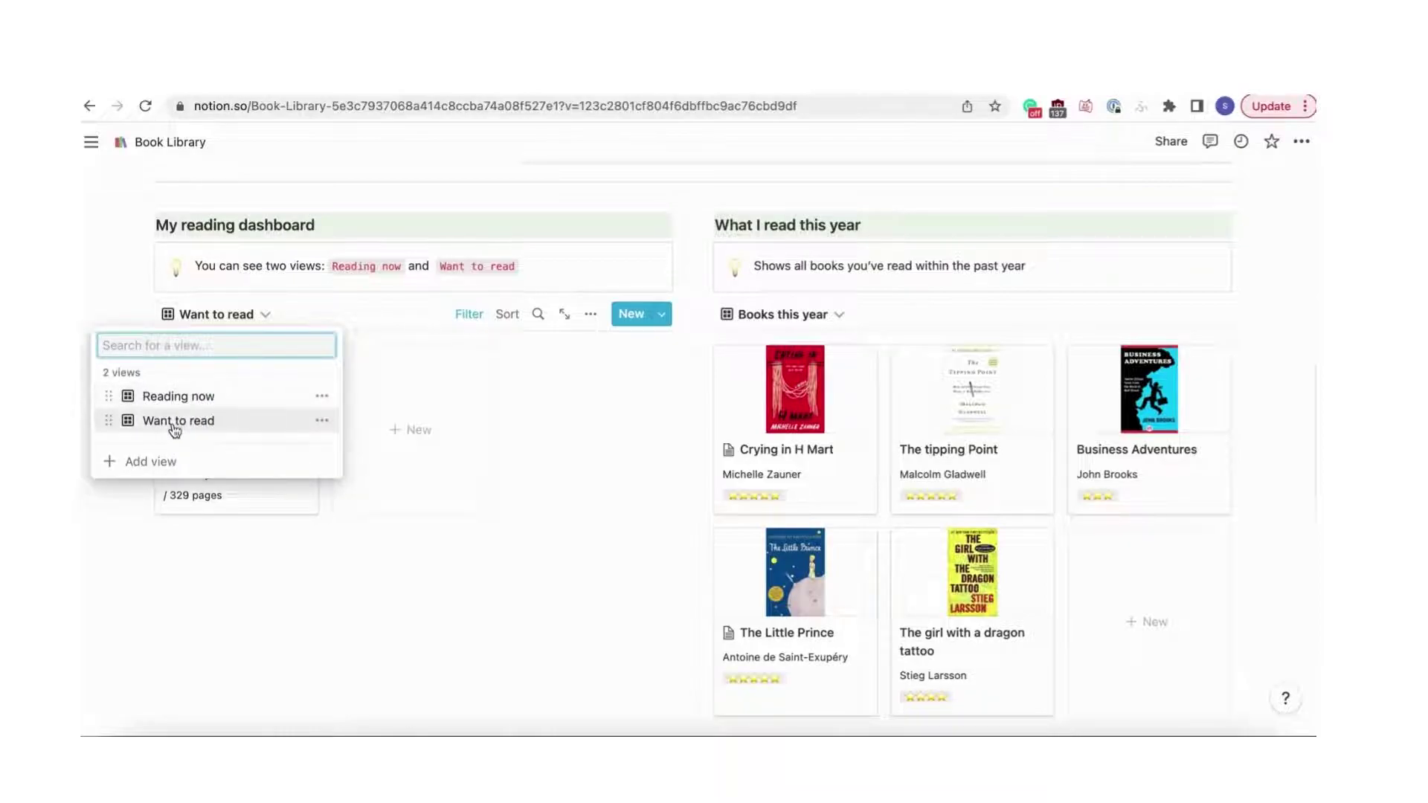
pyautogui.click(187, 400)
pyautogui.click(265, 317)
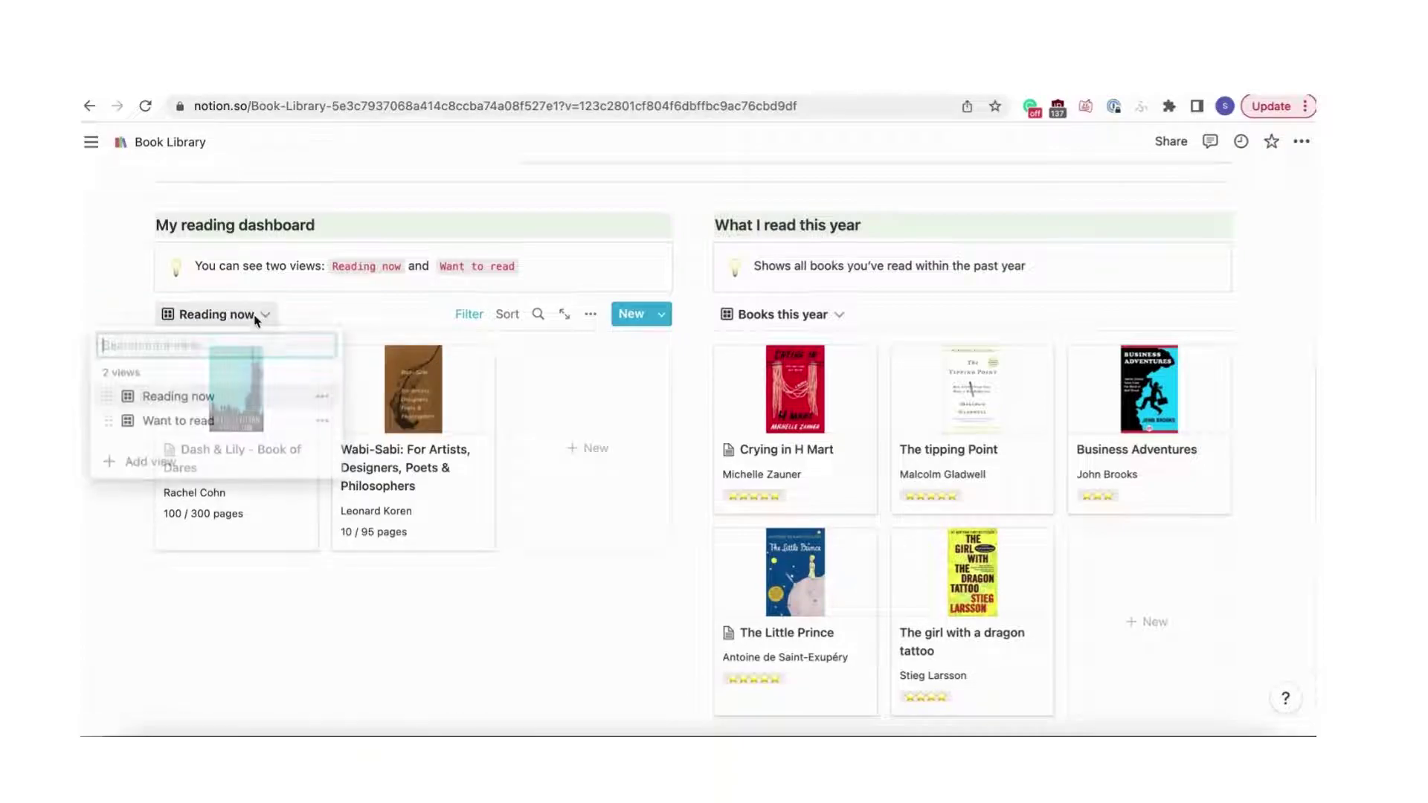
pyautogui.click(189, 418)
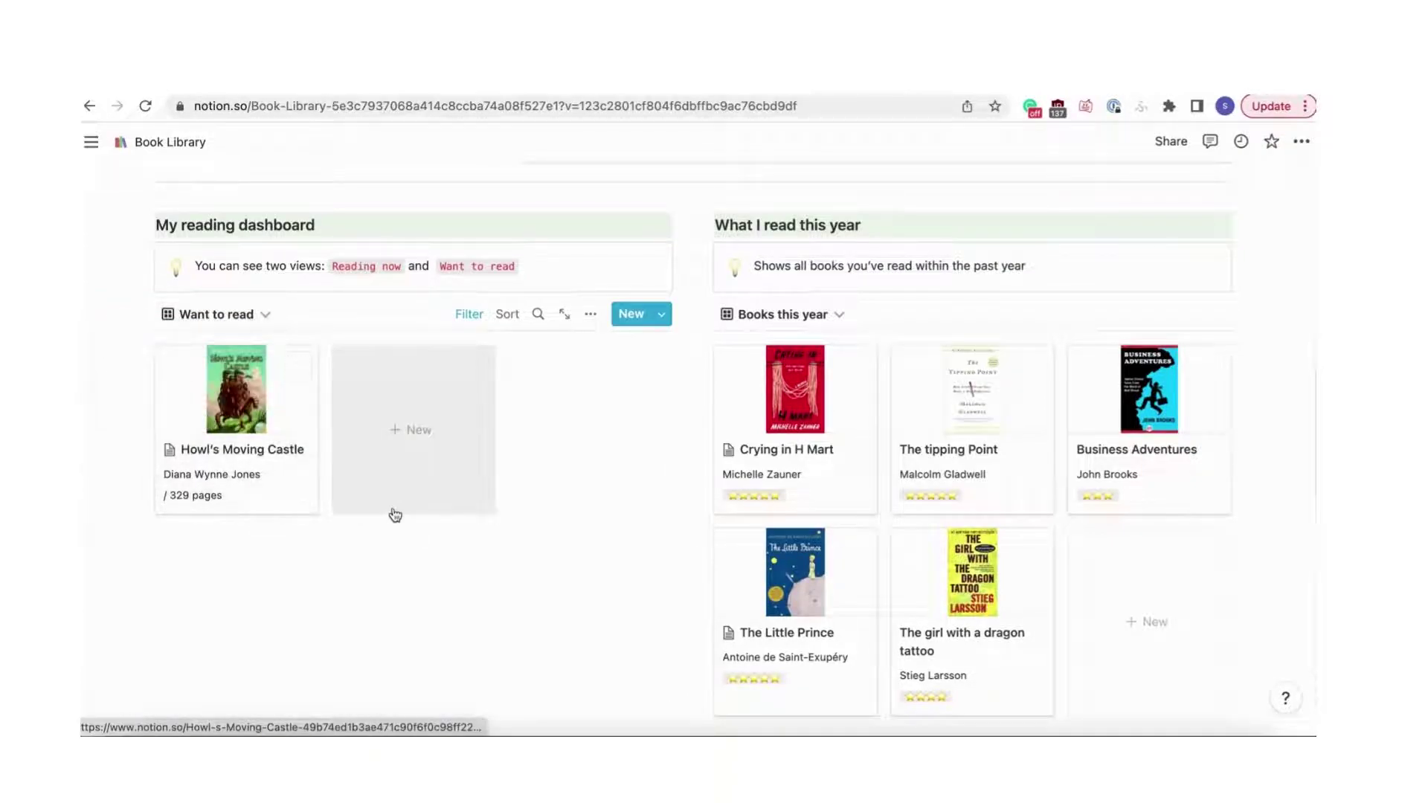
pyautogui.scroll(-1, 880, 331)
pyautogui.scroll(-1, 880, 331)
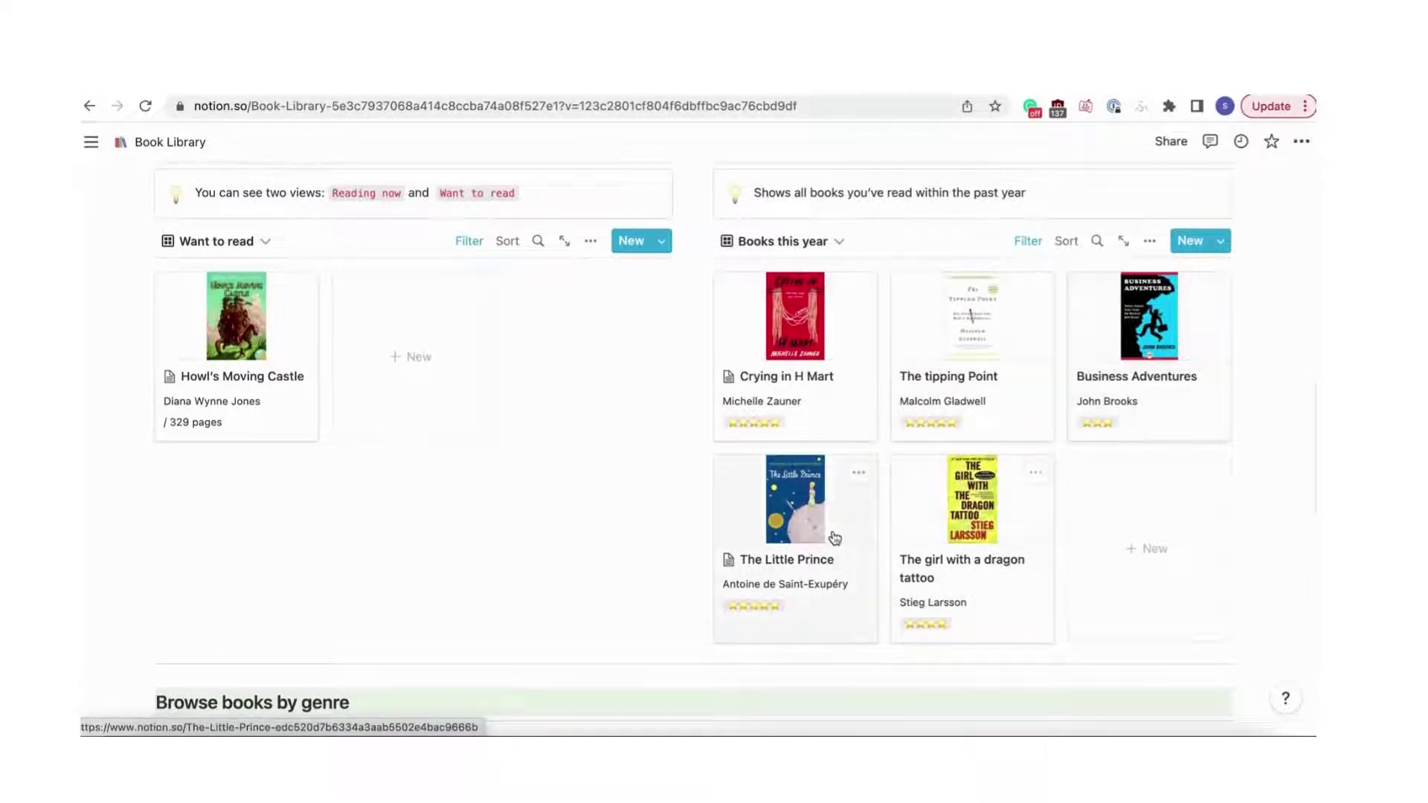
# Scroll past Browse books by genre to the All of my books table showing Crying in H Mart
pyautogui.scroll(-5, 632, 577)
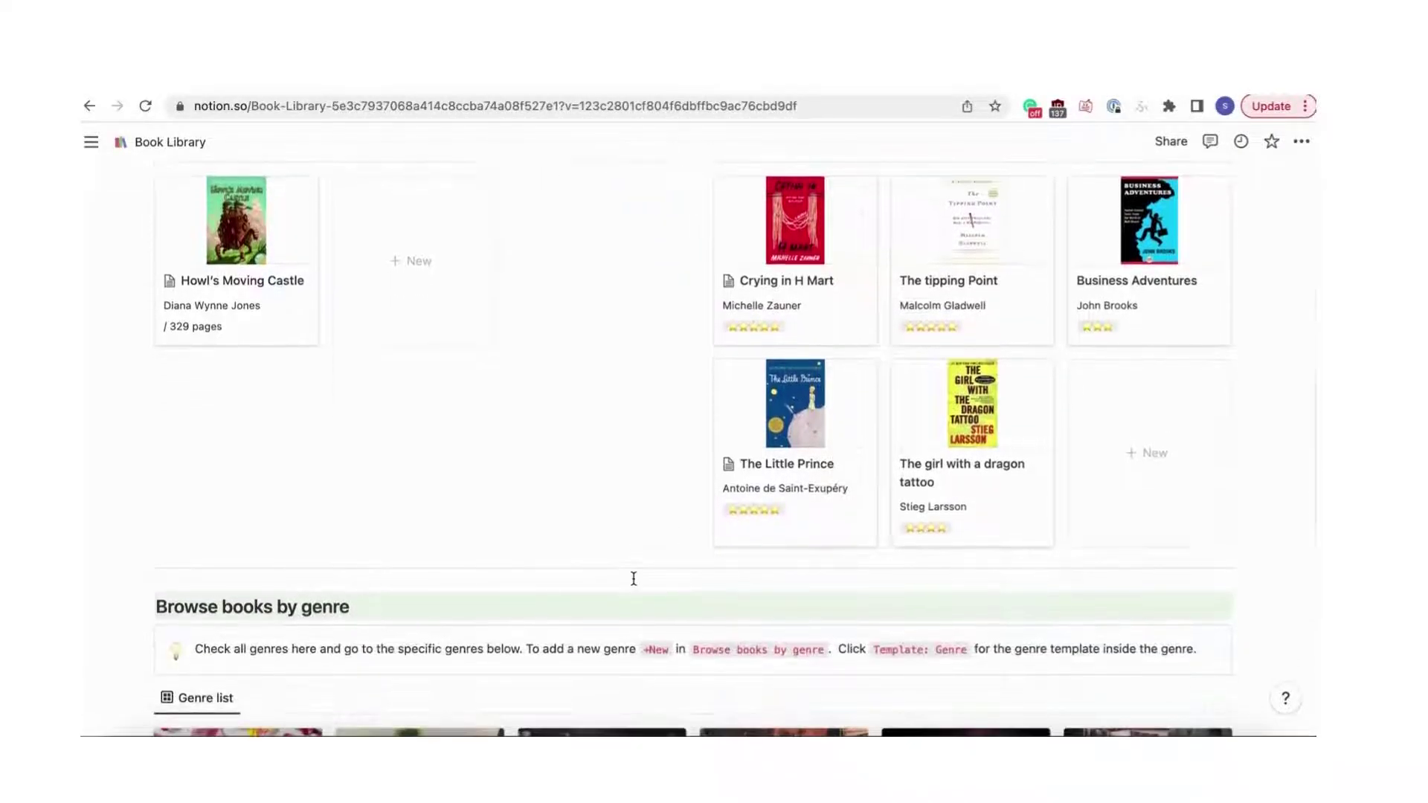
pyautogui.scroll(-3, 633, 577)
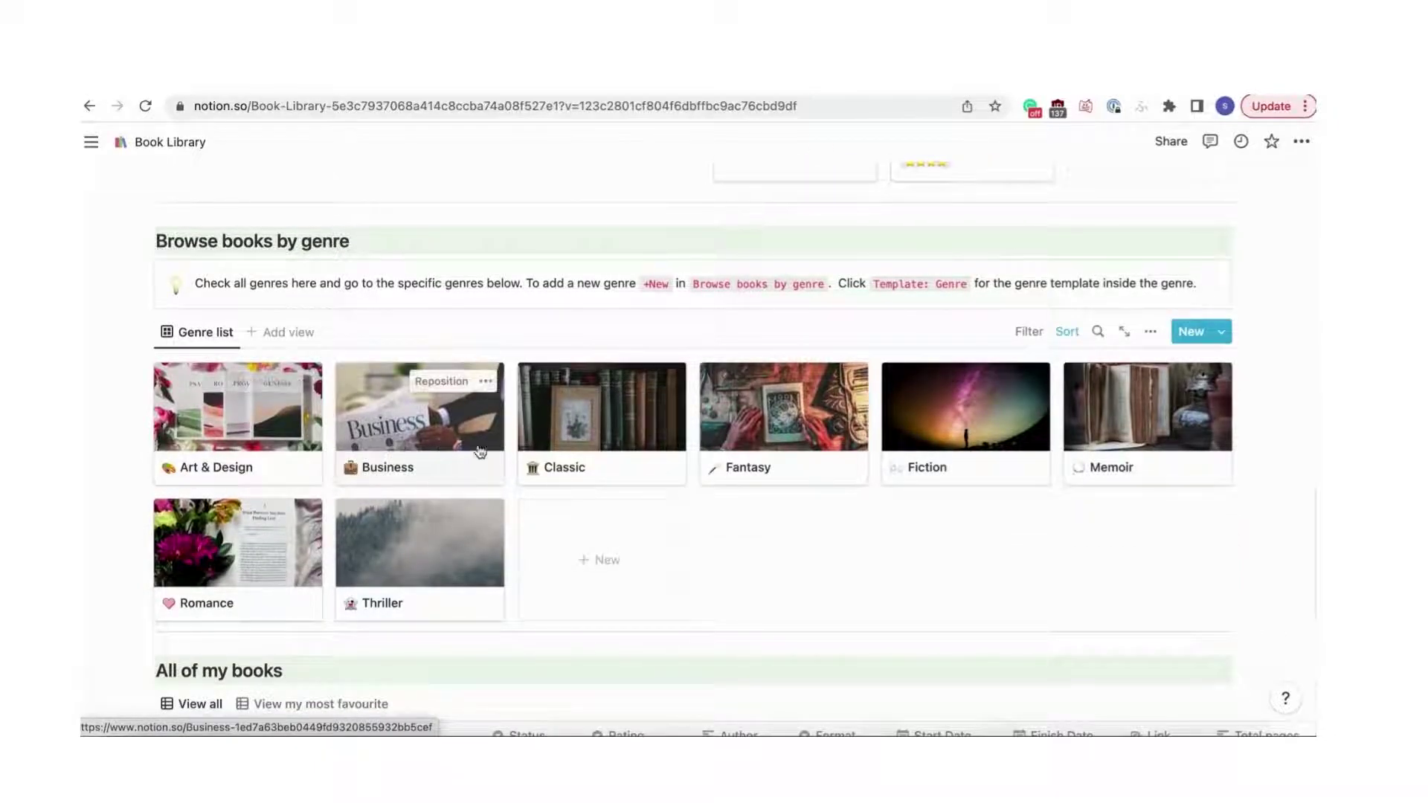
pyautogui.scroll(-3, 756, 444)
pyautogui.scroll(-3, 757, 443)
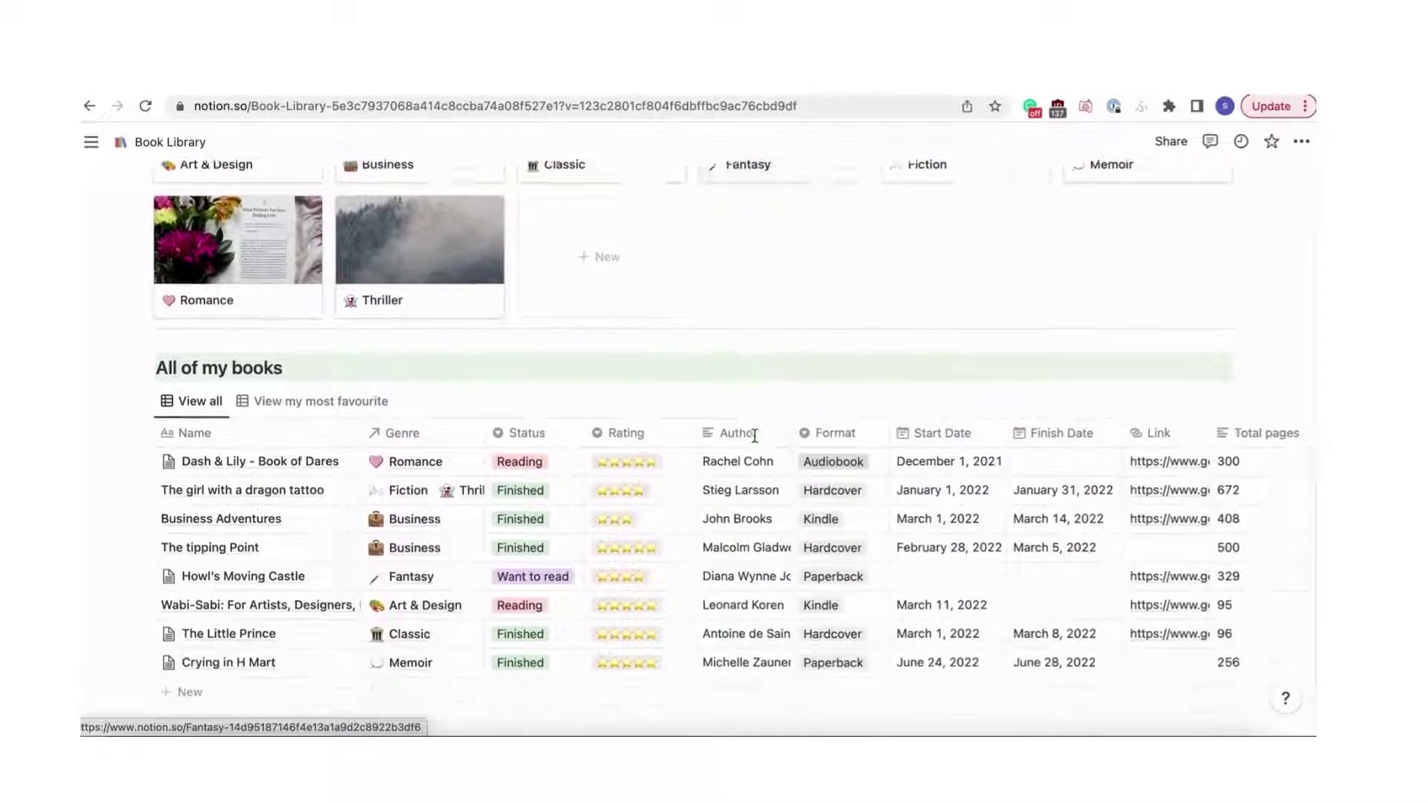